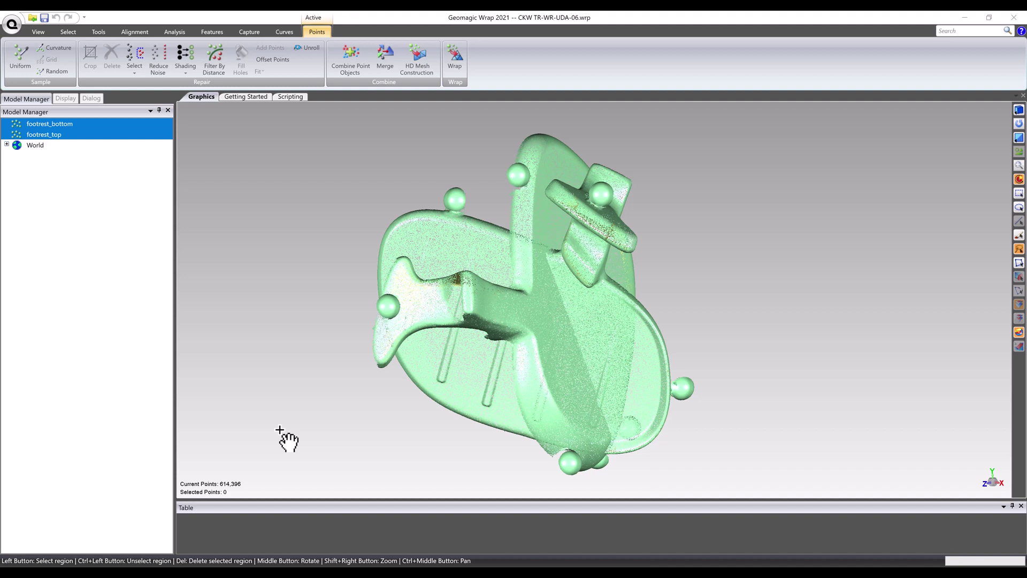
# Show the Alignment tools for the loaded footrest_bottom and footrest_top scans
pyautogui.click(137, 32)
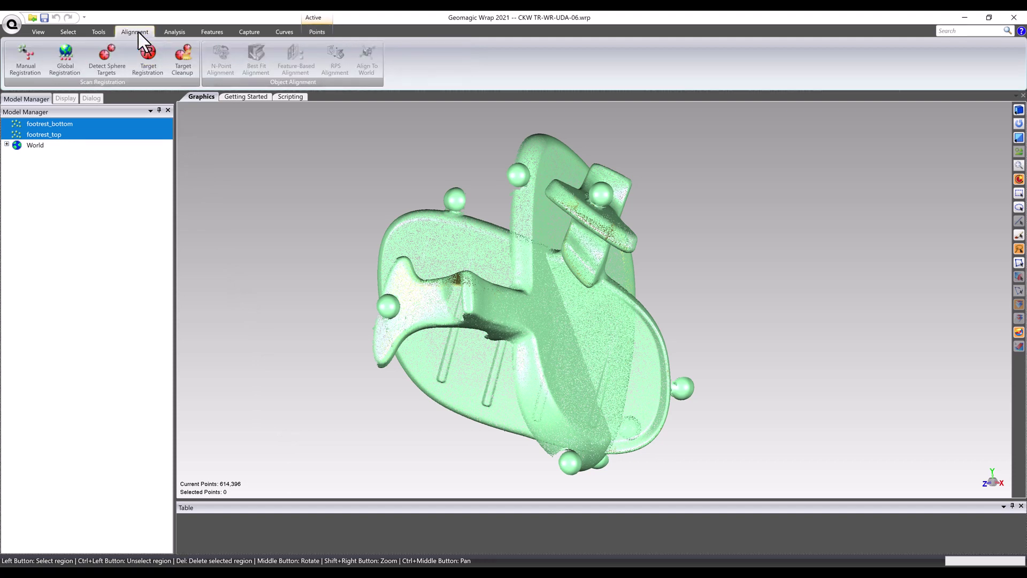
# Start Detect Sphere Targets and polygon-select the upper-left sphere's points
pyautogui.click(109, 72)
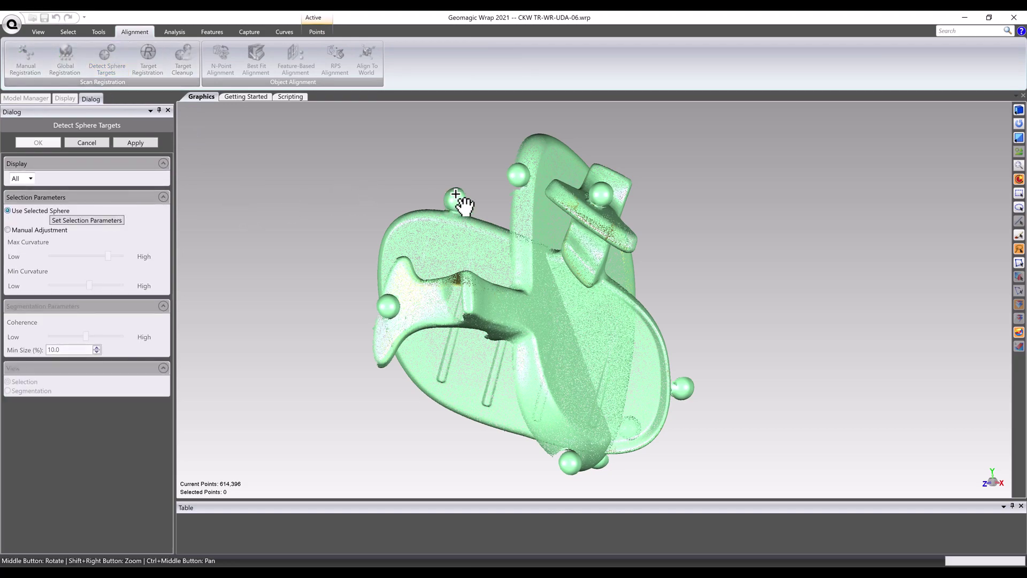
pyautogui.scroll(5, 453, 195)
pyautogui.scroll(3, 453, 195)
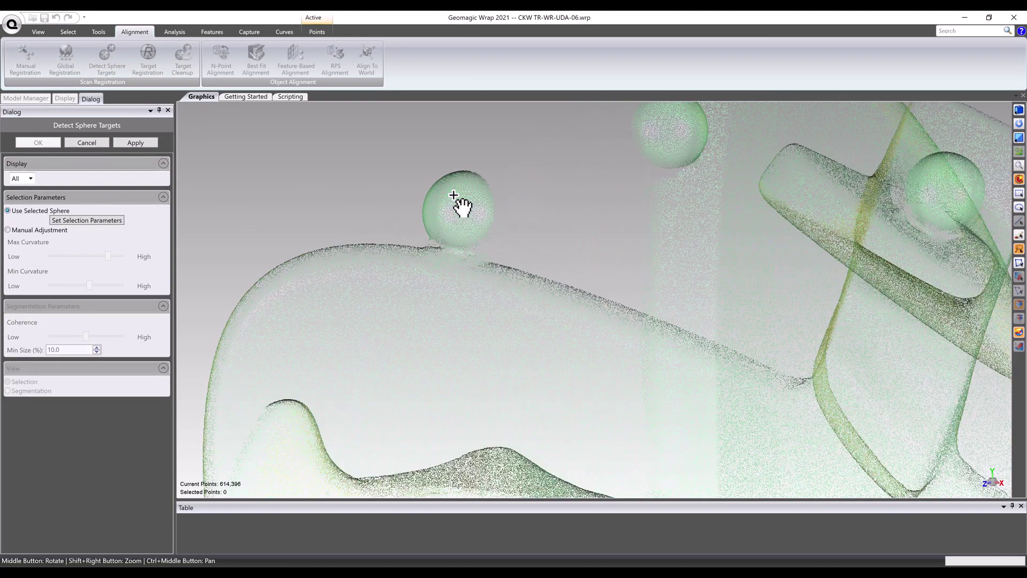
pyautogui.click(394, 247)
pyautogui.click(538, 276)
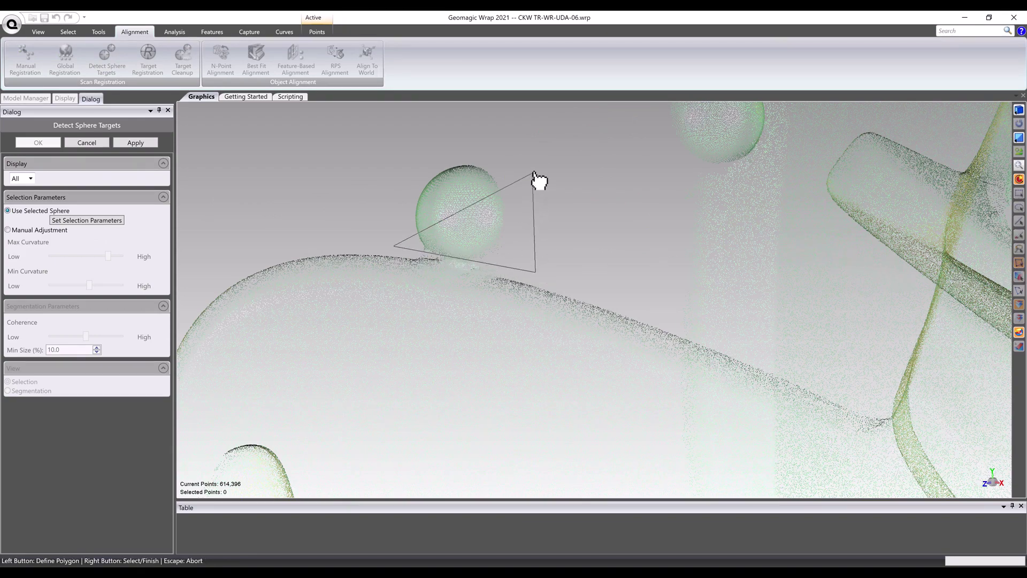
pyautogui.click(536, 172)
pyautogui.rightClick(428, 143)
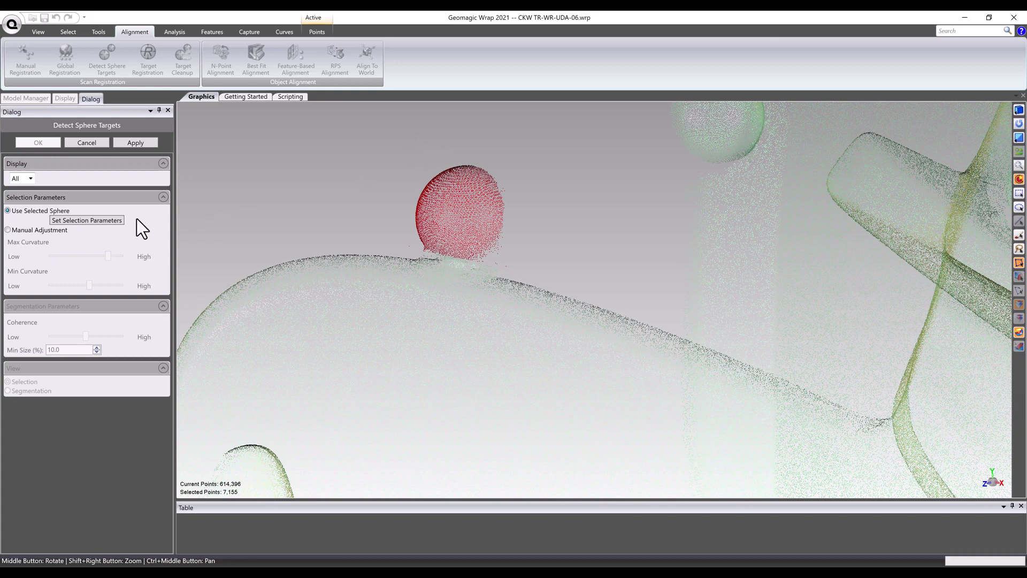
# Set detection parameters from that sphere and detect all eight targets in Segmentation view
pyautogui.click(105, 221)
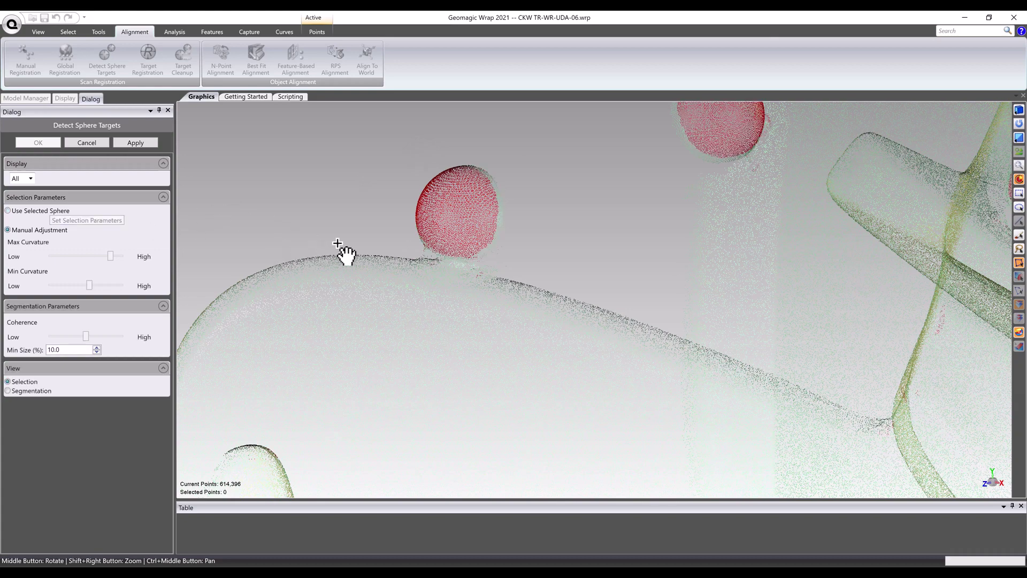
pyautogui.scroll(-6, 413, 301)
pyautogui.keyDown('ctrl'); pyautogui.moveTo(466, 319); pyautogui.dragTo(473, 259, button='middle'); pyautogui.keyUp('ctrl')
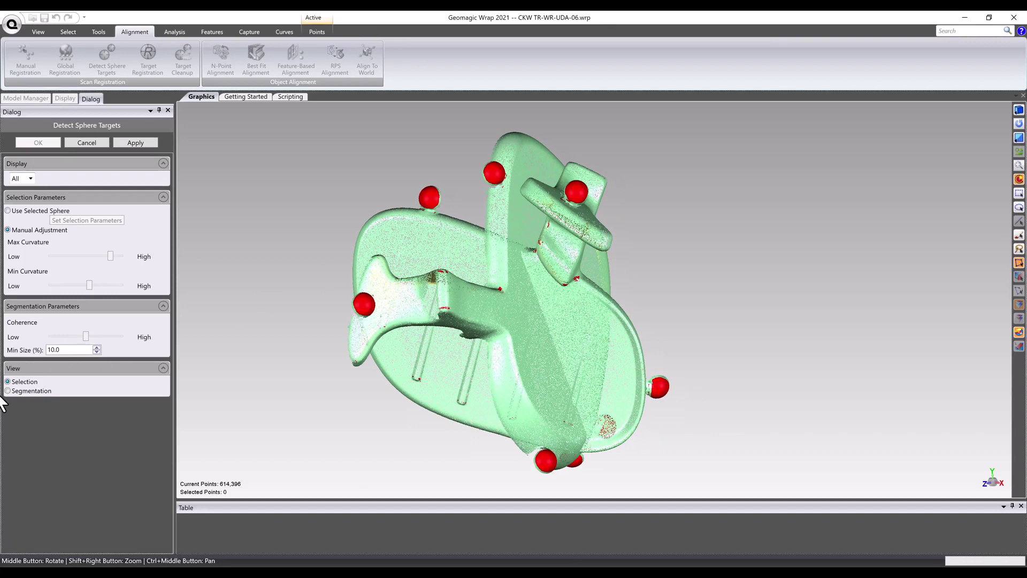
pyautogui.click(9, 391)
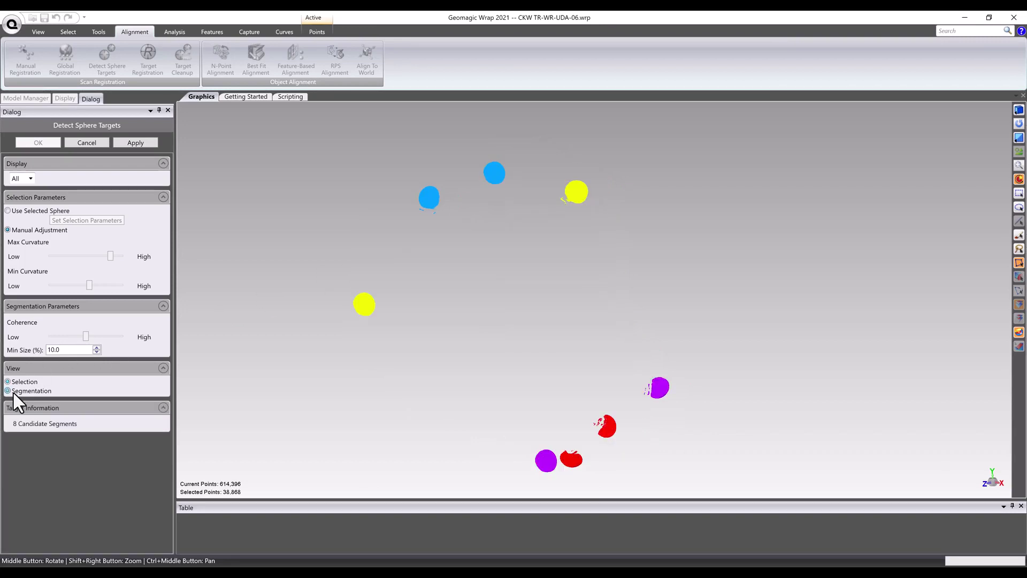
pyautogui.click(131, 153)
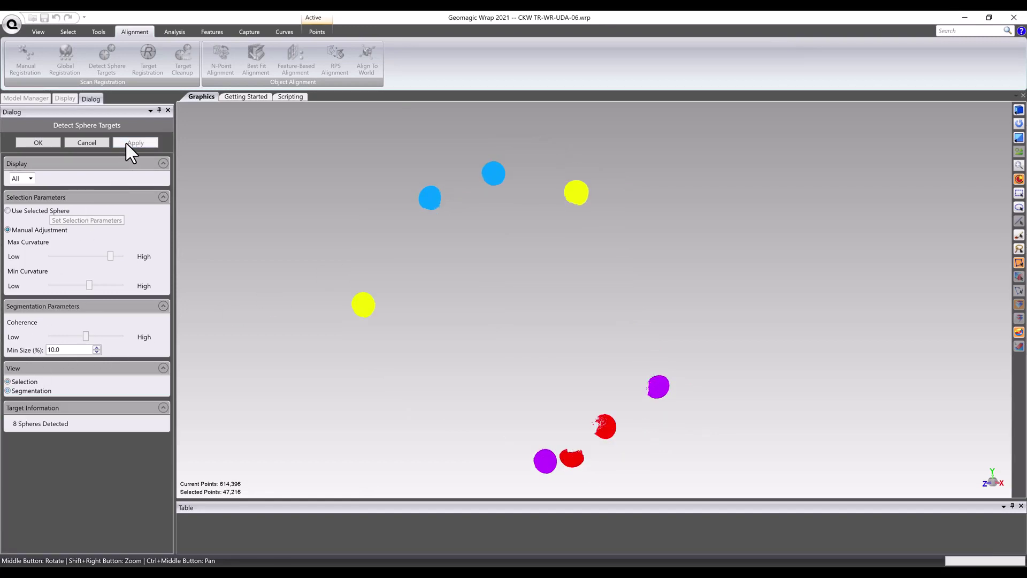
pyautogui.click(50, 141)
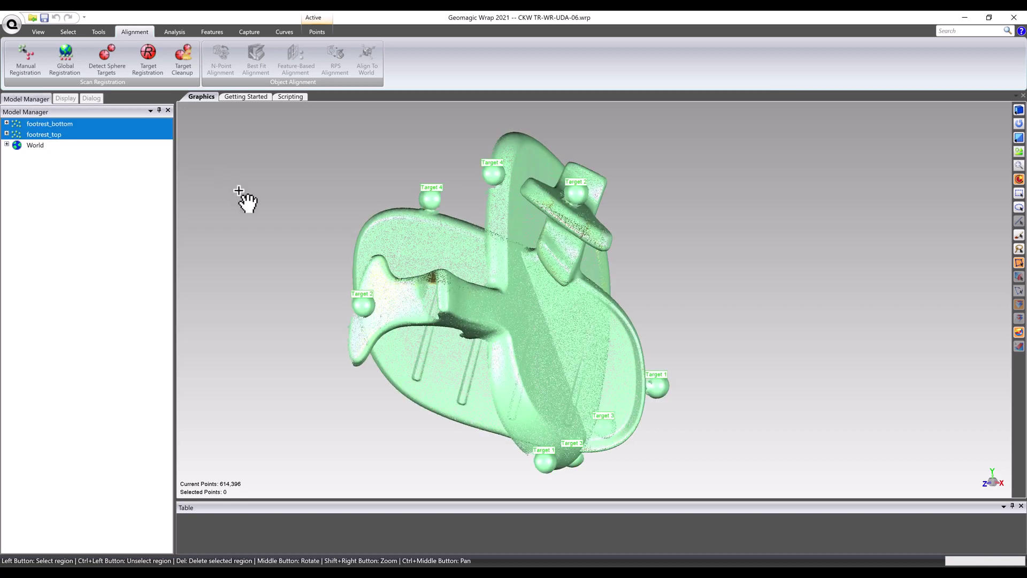
# Apply Target Registration to align footrest_top with footrest_bottom, then rotate to inspect the fit
pyautogui.click(156, 69)
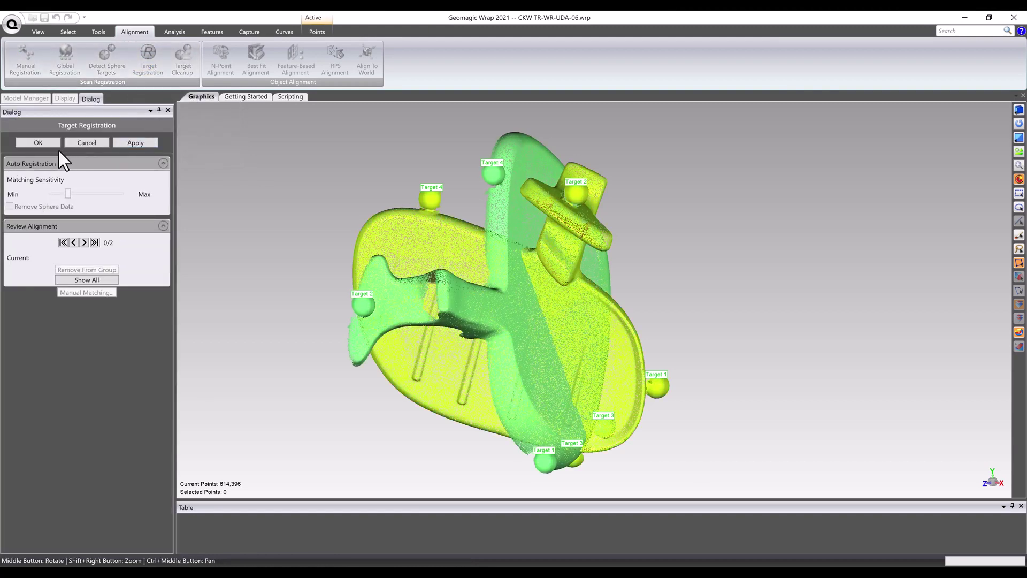
pyautogui.click(128, 142)
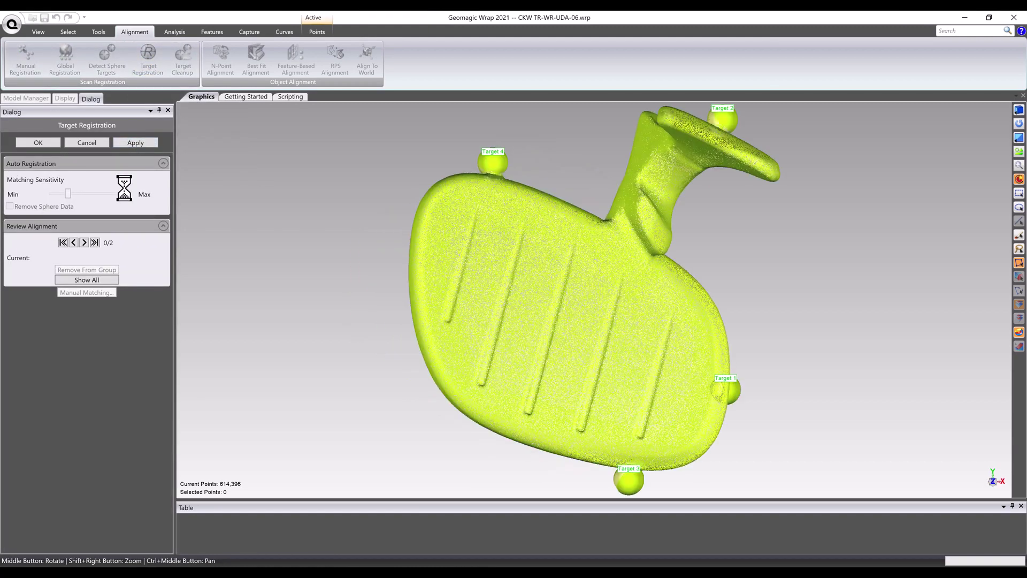
pyautogui.click(52, 143)
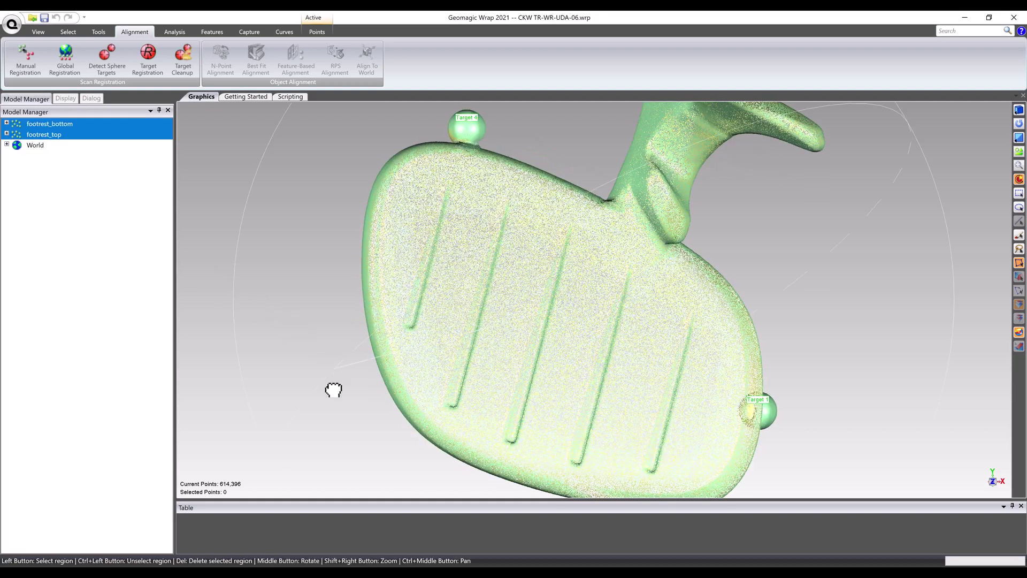
pyautogui.moveTo(332, 390); pyautogui.dragTo(236, 405, button='middle')
pyautogui.scroll(-3, 292, 386)
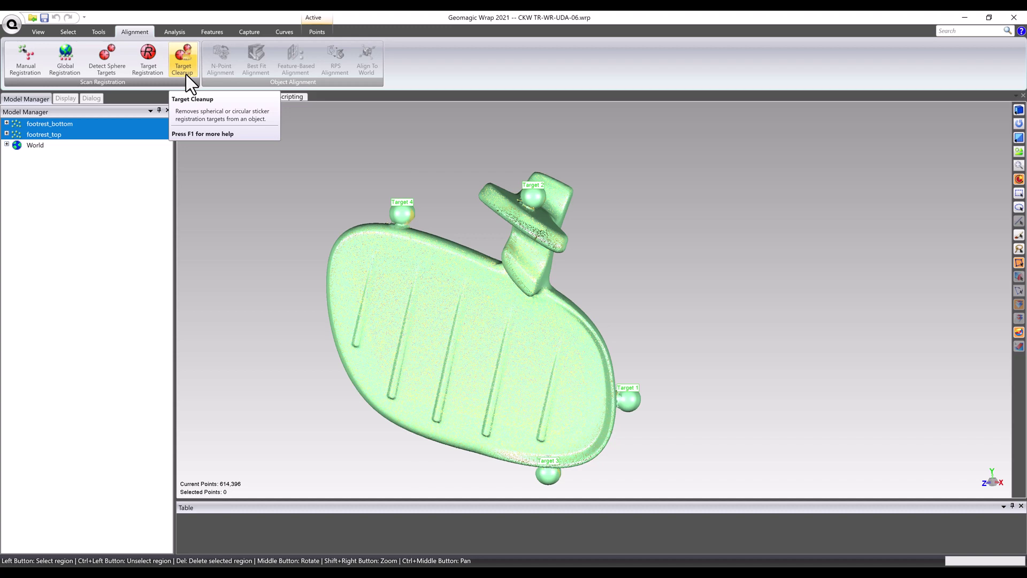
# Build an HD mesh from the aligned point clouds using the default settings
pyautogui.click(314, 33)
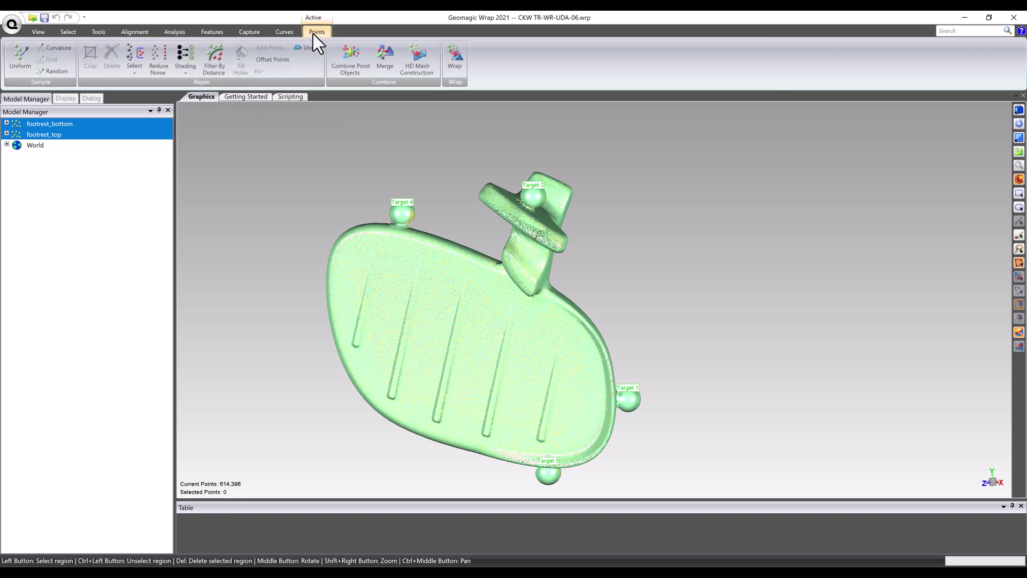
pyautogui.click(415, 57)
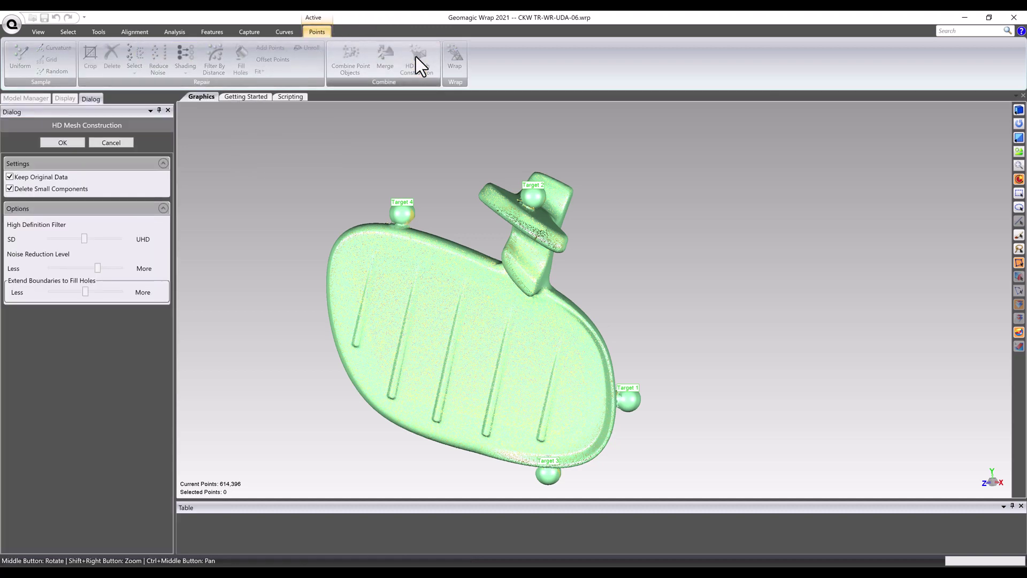
pyautogui.click(72, 142)
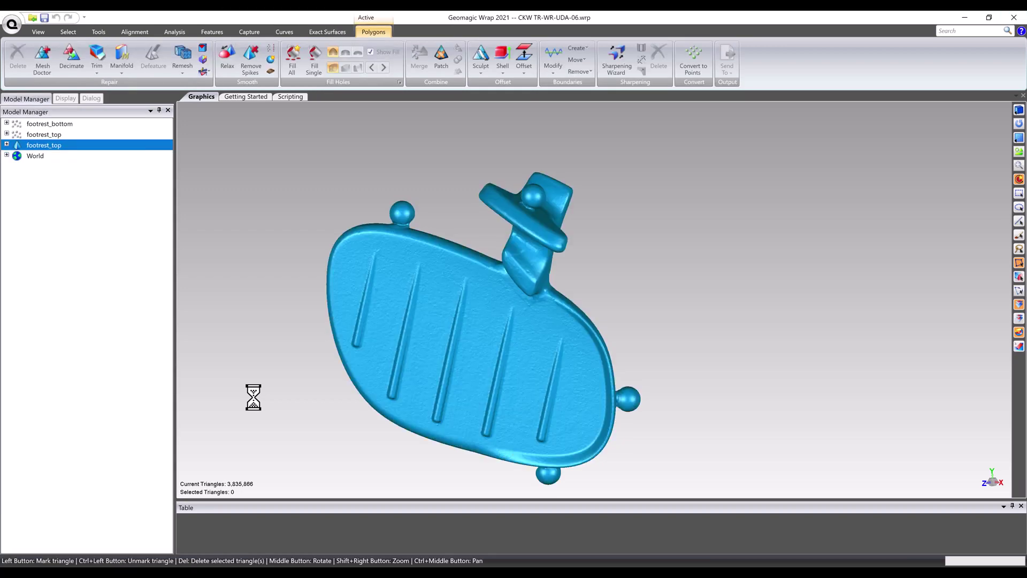
# Polygon-select the upper-left sphere target and delete its 41,652 triangles
pyautogui.scroll(5, 393, 217)
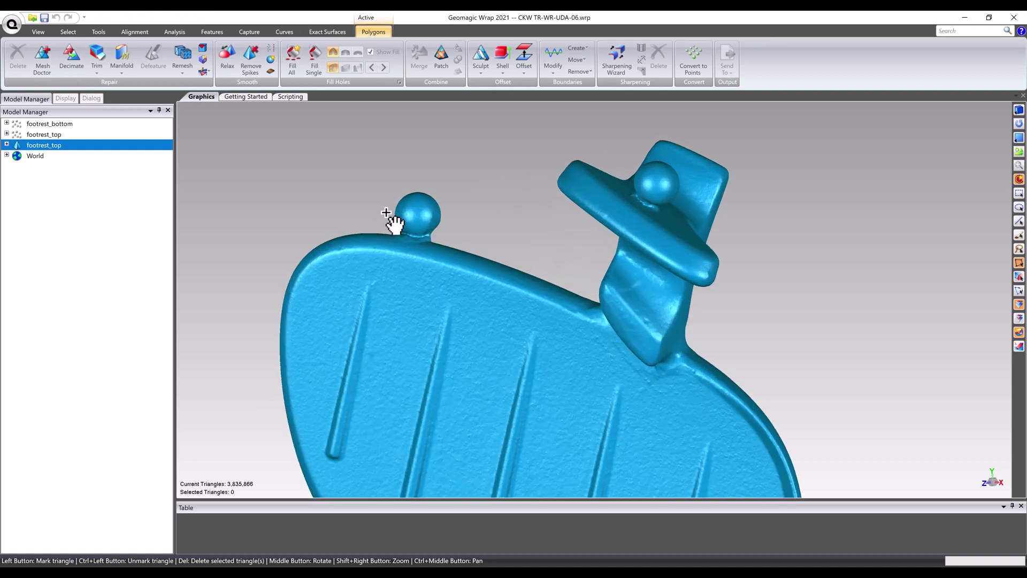
pyautogui.scroll(8, 406, 226)
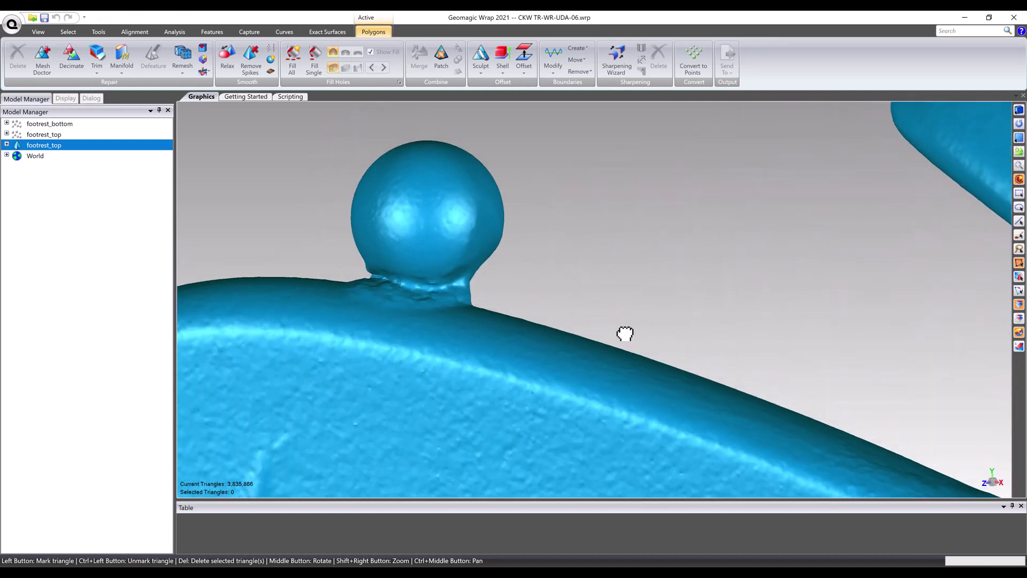
pyautogui.keyDown('ctrl'); pyautogui.moveTo(581, 323); pyautogui.dragTo(713, 349, button='middle'); pyautogui.keyUp('ctrl')
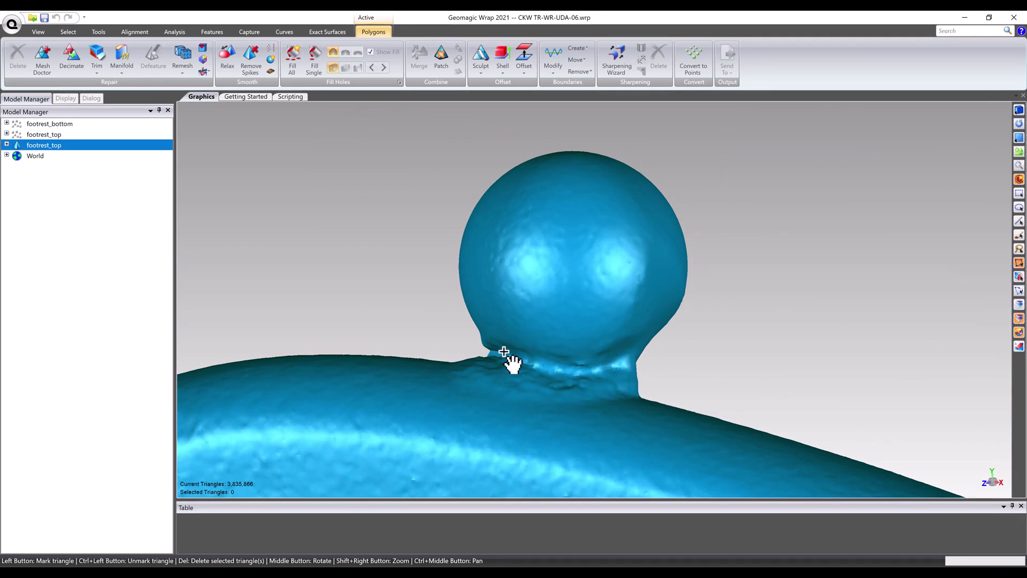
pyautogui.click(436, 336)
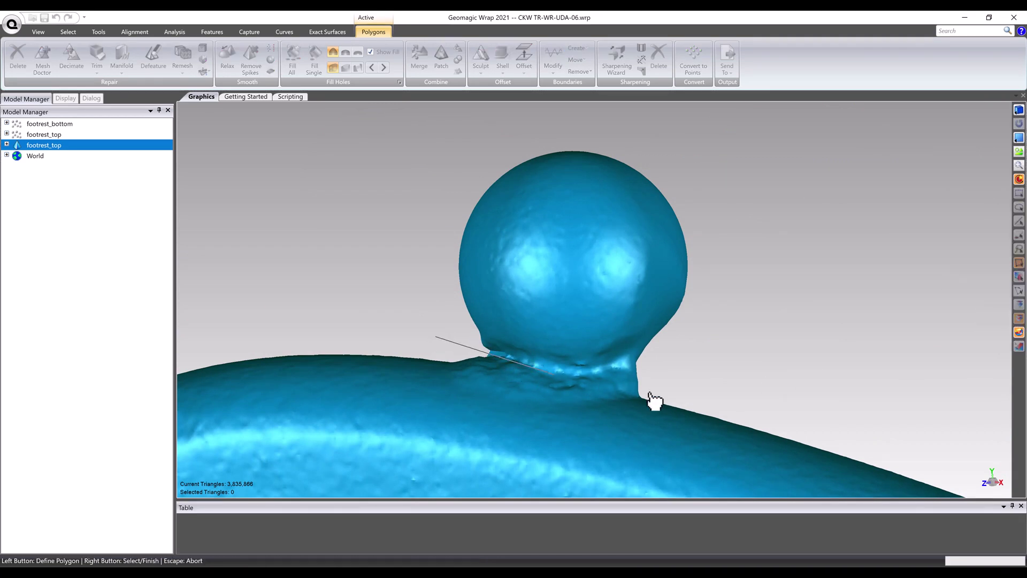
pyautogui.click(685, 394)
pyautogui.rightClick(427, 138)
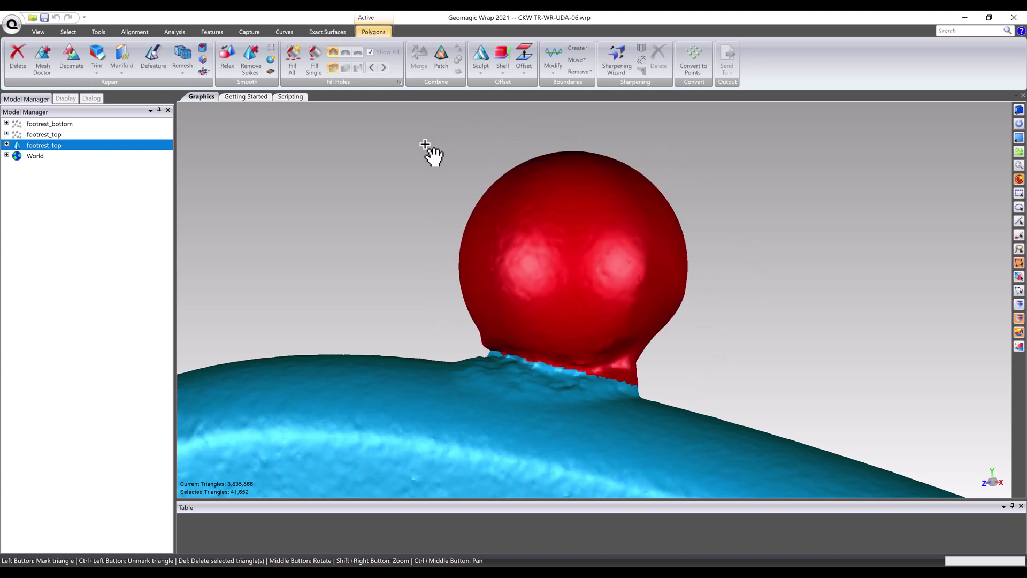
pyautogui.press('Delete')
# Outline the ragged rim around the sphere's hole and delete it
pyautogui.moveTo(579, 354); pyautogui.dragTo(544, 350, button='middle')
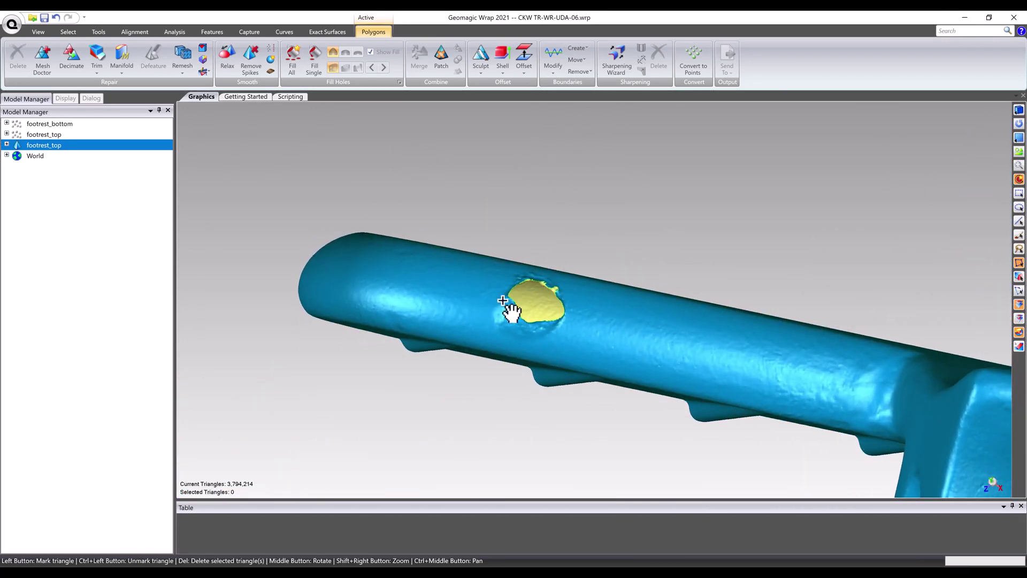
pyautogui.scroll(4, 513, 284)
pyautogui.click(538, 249)
pyautogui.click(690, 343)
pyautogui.click(544, 415)
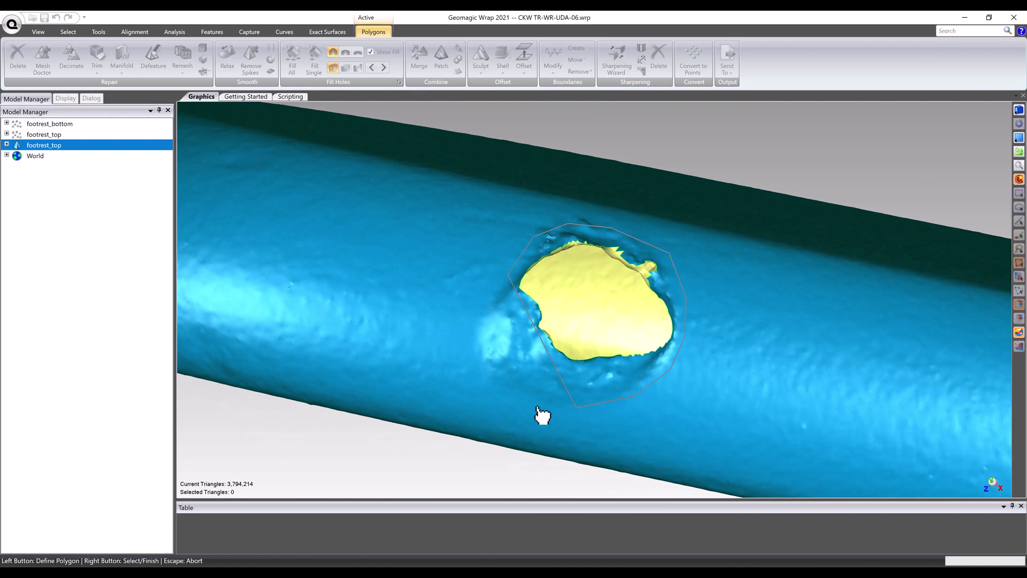
pyautogui.click(459, 356)
pyautogui.rightClick(521, 363)
pyautogui.press('Delete')
pyautogui.scroll(-4, 722, 383)
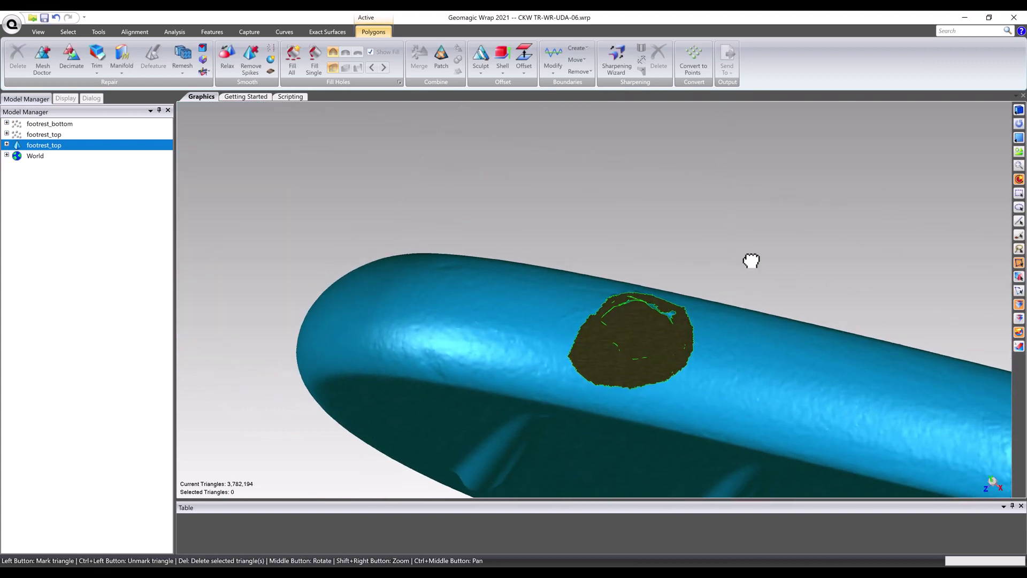
# Select the main mesh component, reverse the selection, and delete the 411 stray triangles
pyautogui.click(67, 32)
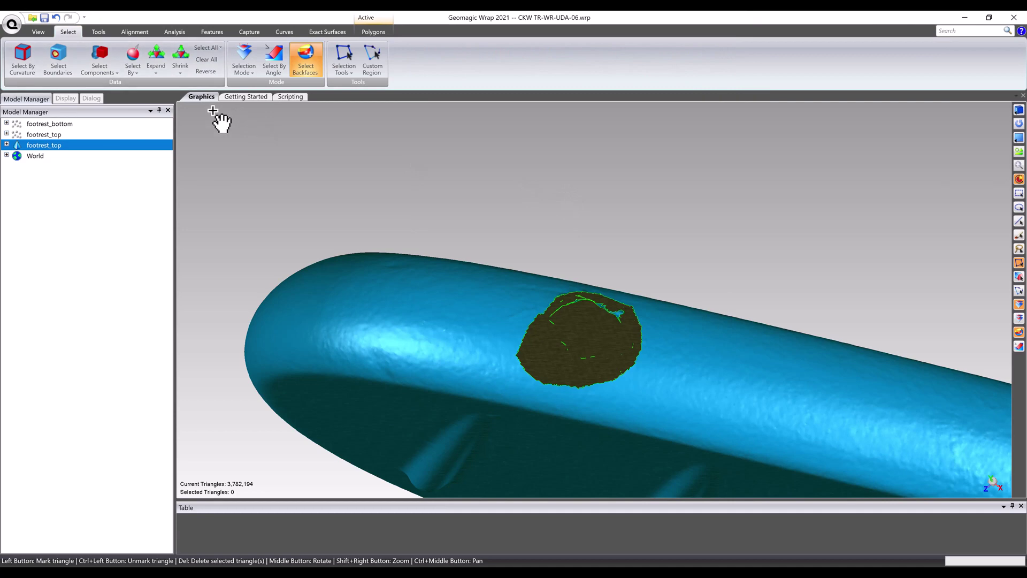
pyautogui.click(99, 59)
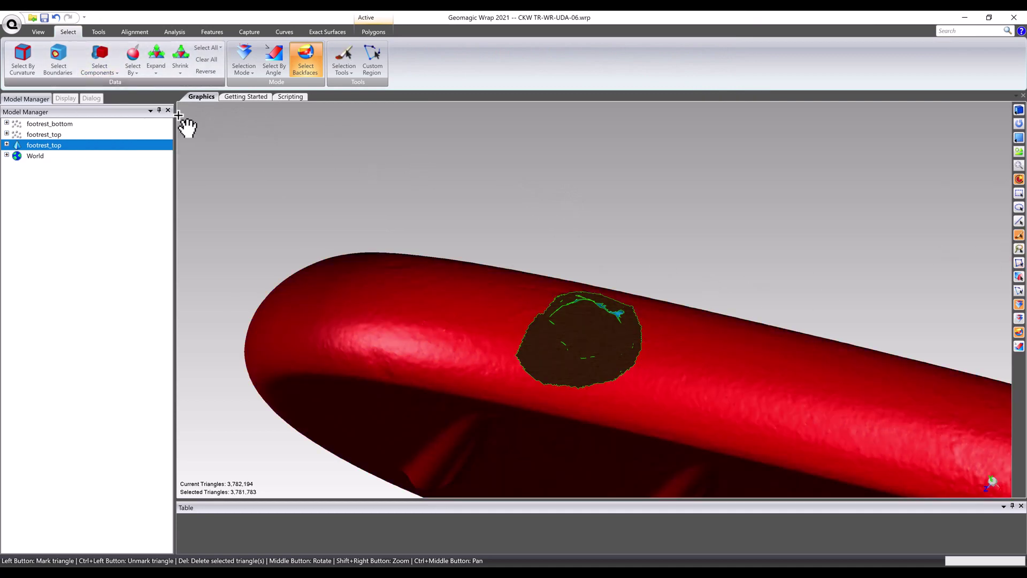
pyautogui.rightClick(572, 219)
pyautogui.click(621, 328)
pyautogui.press('Delete')
pyautogui.moveTo(712, 293); pyautogui.dragTo(525, 300, button='middle')
# Paint a selection ring around the ball's base with the brush and delete it
pyautogui.scroll(5, 668, 292)
pyautogui.moveTo(668, 292); pyautogui.dragTo(689, 286, button='middle')
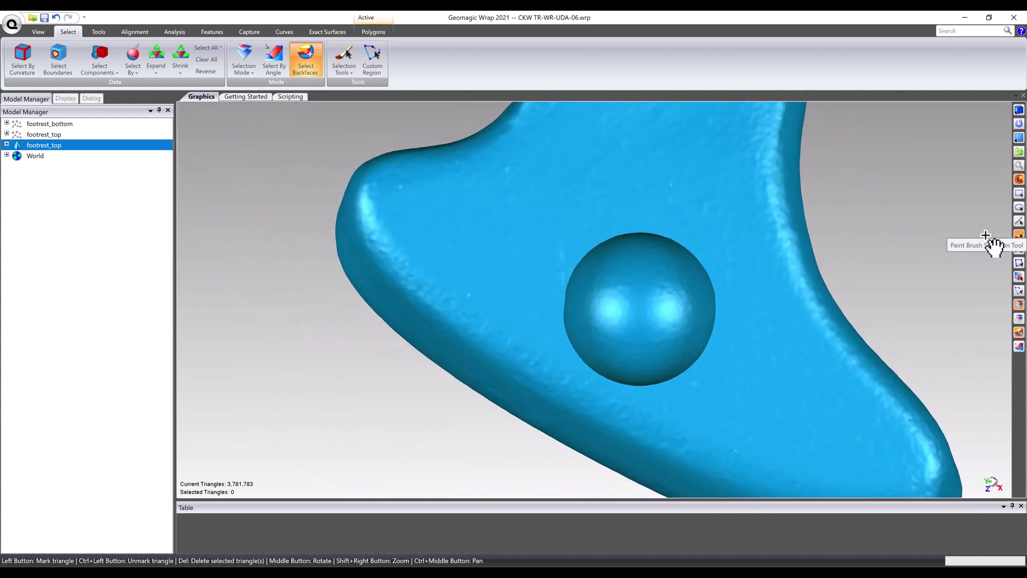
pyautogui.click(1019, 235)
pyautogui.moveTo(685, 240)
pyautogui.mouseDown()
pyautogui.moveTo(723, 299)
pyautogui.moveTo(718, 342)
pyautogui.moveTo(695, 377)
pyautogui.moveTo(655, 393)
pyautogui.moveTo(602, 385)
pyautogui.moveTo(567, 359)
pyautogui.moveTo(553, 301)
pyautogui.moveTo(591, 252)
pyautogui.moveTo(662, 236)
pyautogui.moveTo(706, 251)
pyautogui.mouseUp()
pyautogui.press('Delete')
# Select the detached ball as a bounded component and delete it
pyautogui.moveTo(791, 249); pyautogui.dragTo(635, 252, button='middle')
pyautogui.click(631, 249)
pyautogui.click(99, 74)
pyautogui.click(107, 84)
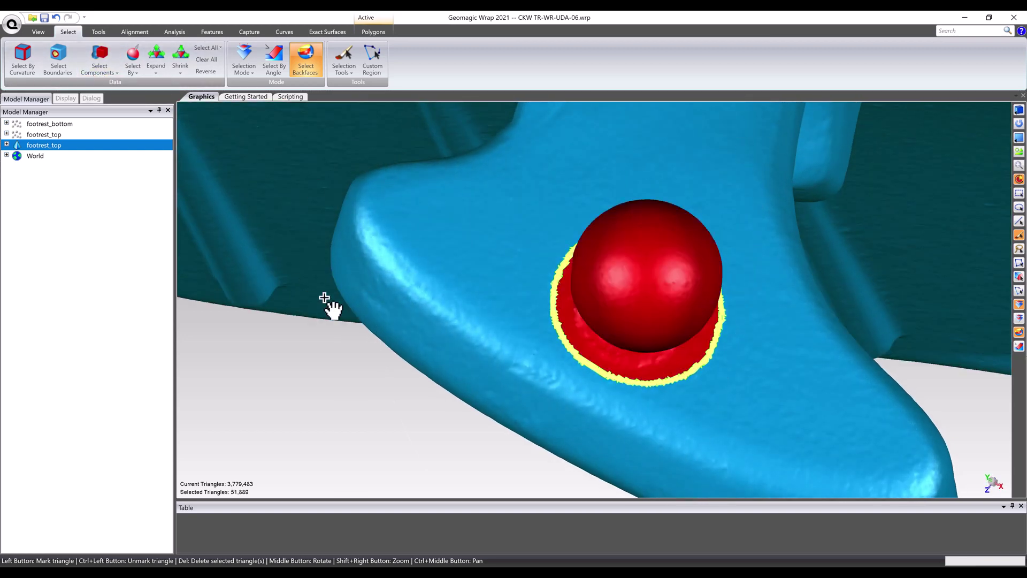
pyautogui.press('Delete')
pyautogui.moveTo(333, 305); pyautogui.dragTo(513, 243, button='middle')
pyautogui.scroll(6, 610, 214)
pyautogui.moveTo(588, 224); pyautogui.dragTo(597, 251, button='middle')
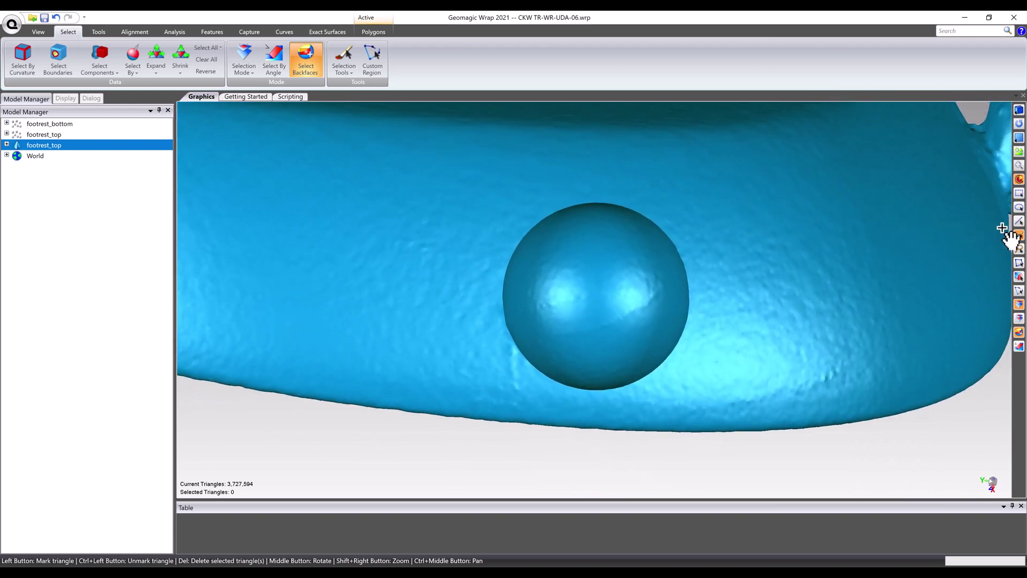
# Outline the next sphere target with Custom Region Selection and delete it and its base
pyautogui.click(1019, 290)
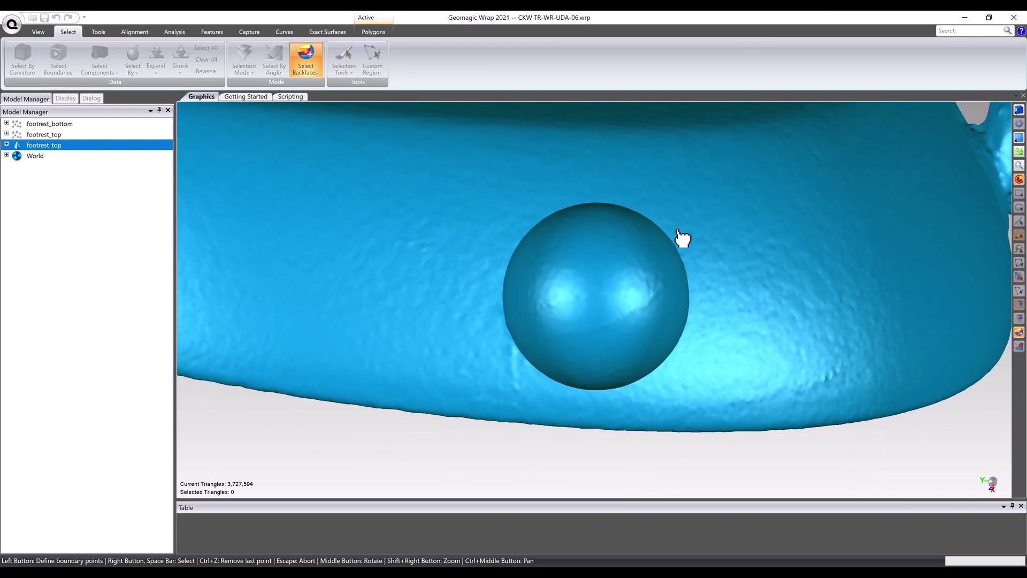
pyautogui.click(693, 288)
pyautogui.click(689, 333)
pyautogui.click(653, 382)
pyautogui.click(603, 397)
pyautogui.click(535, 384)
pyautogui.click(513, 358)
pyautogui.click(500, 339)
pyautogui.click(494, 321)
pyautogui.click(491, 286)
pyautogui.click(504, 250)
pyautogui.click(509, 229)
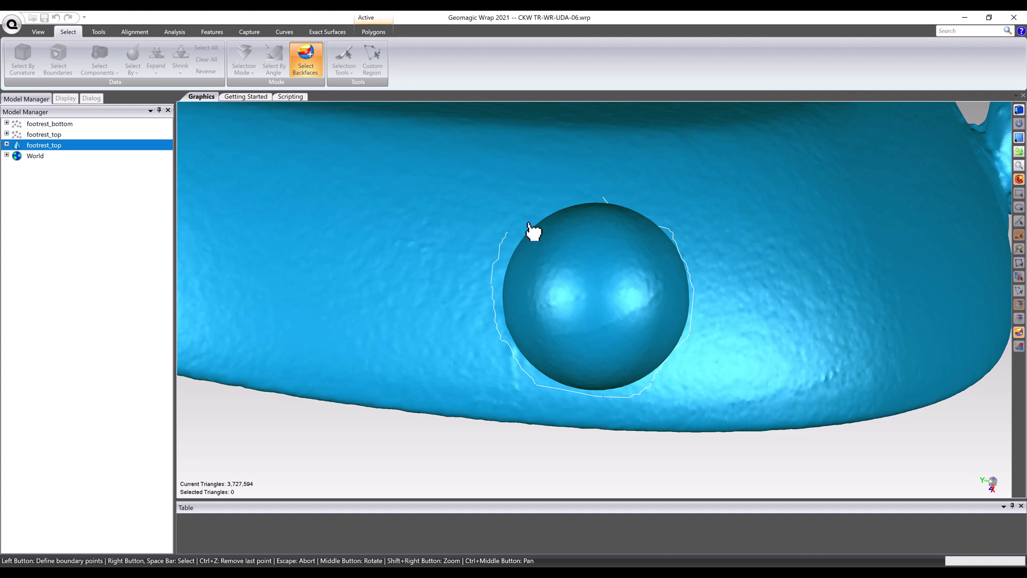
pyautogui.click(546, 204)
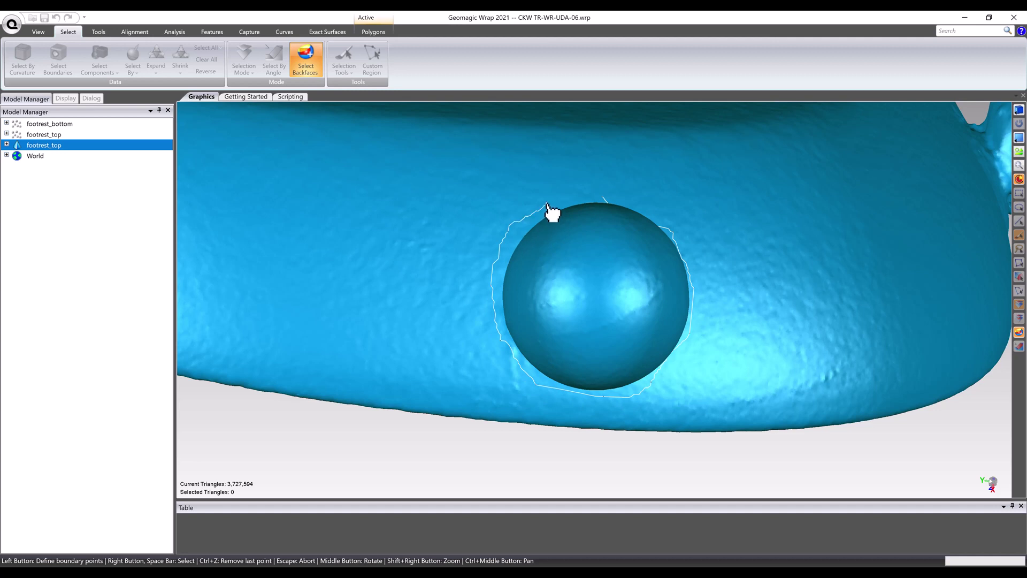
pyautogui.rightClick(577, 205)
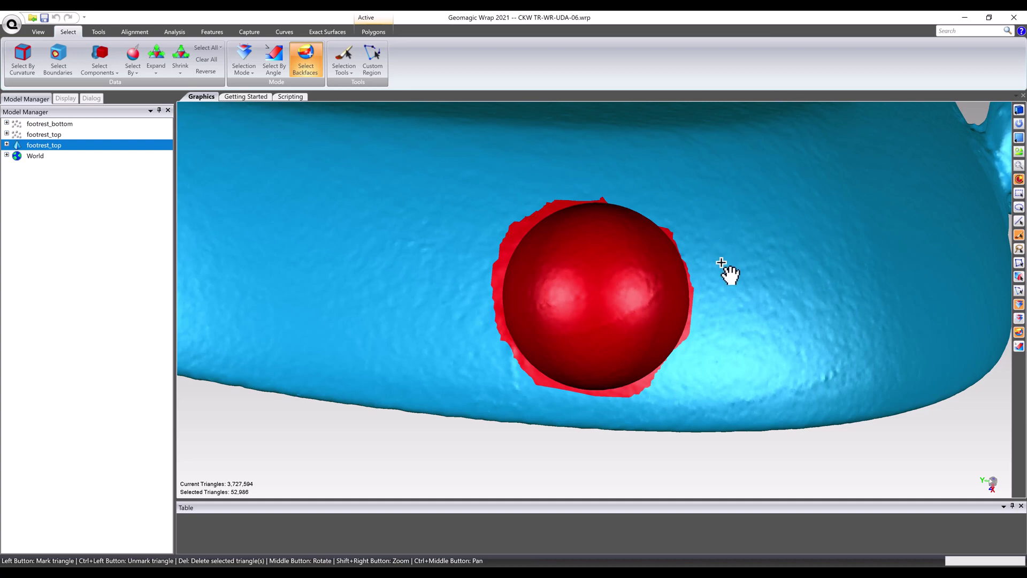
pyautogui.moveTo(724, 271); pyautogui.dragTo(688, 301, button='middle')
pyautogui.press('Delete')
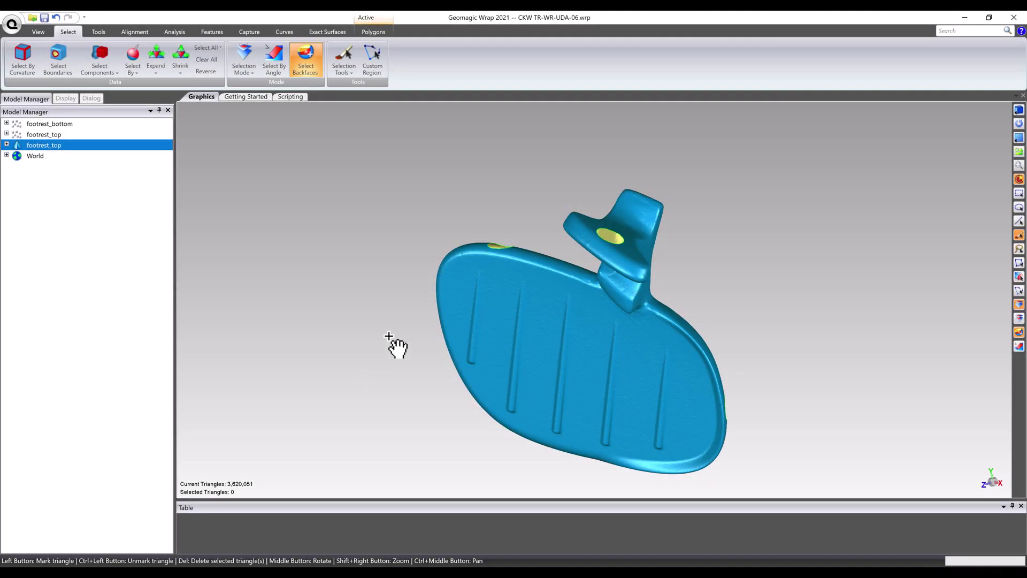
# Use Fill Single to fill the rim hole, the hole beside the tab, and one more hole
pyautogui.click(364, 34)
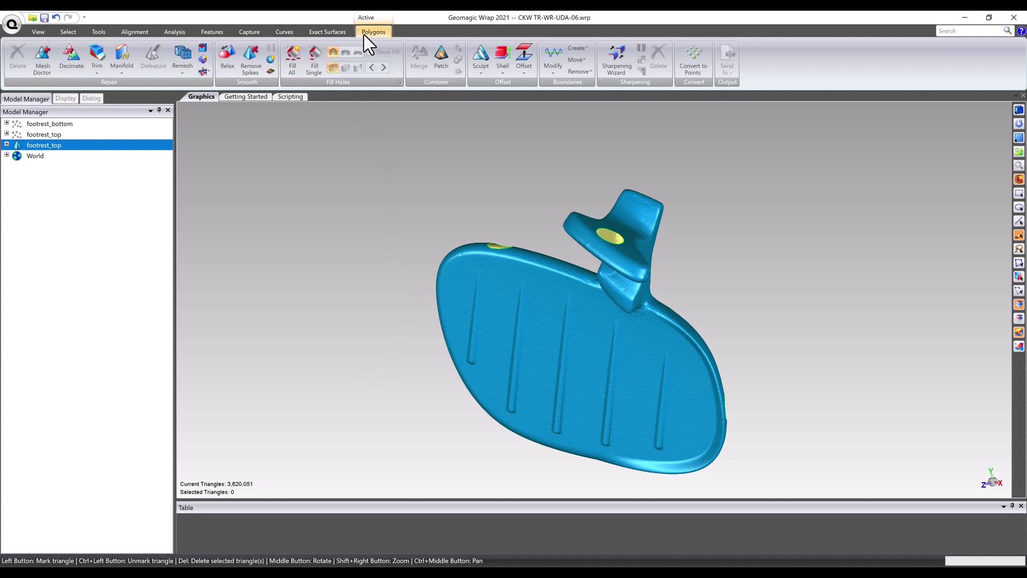
pyautogui.click(313, 69)
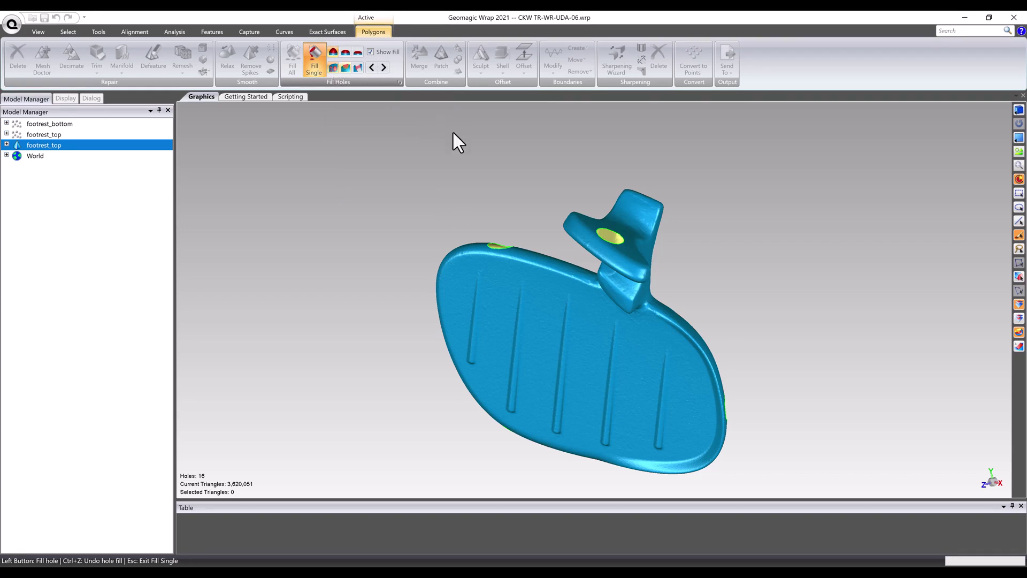
pyautogui.moveTo(515, 211); pyautogui.dragTo(488, 275, button='middle')
pyautogui.scroll(5, 489, 275)
pyautogui.click(493, 265)
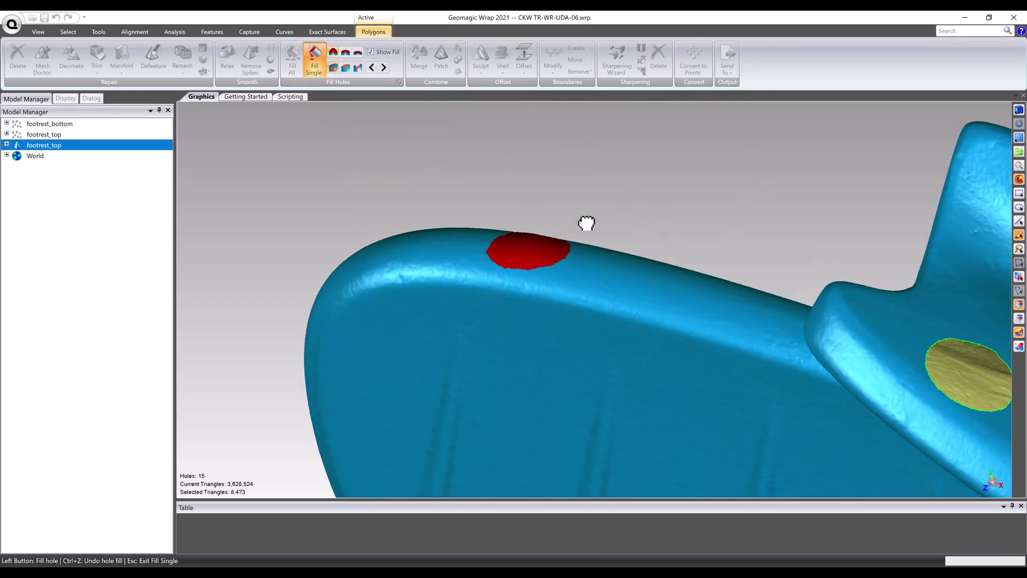
pyautogui.moveTo(586, 223); pyautogui.dragTo(685, 278, button='middle')
pyautogui.click(685, 278)
pyautogui.scroll(-5, 452, 293)
pyautogui.moveTo(452, 294); pyautogui.dragTo(367, 374, button='middle')
pyautogui.click(658, 401)
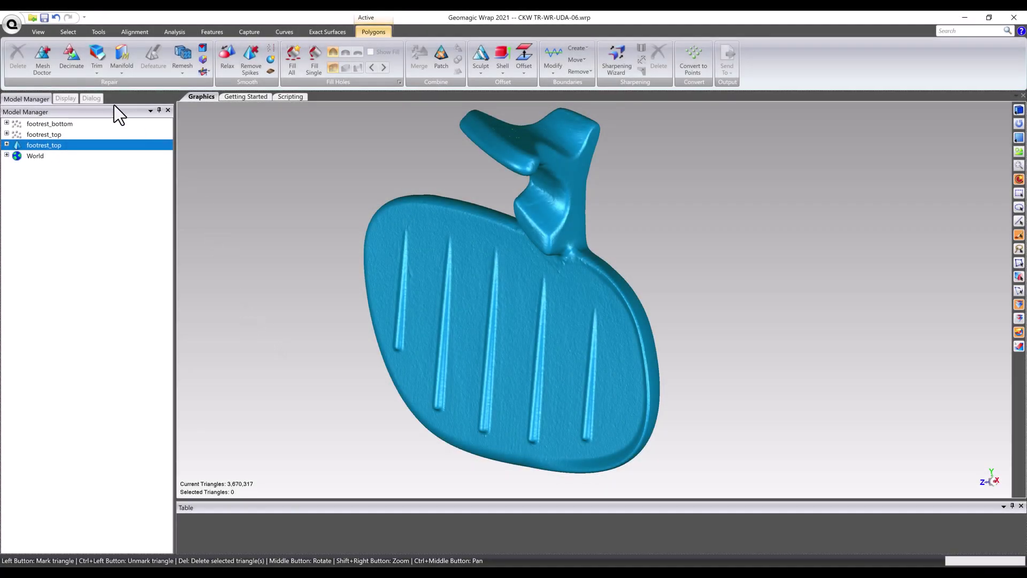
# Run Mesh Doctor and apply all its repairs, leaving 3,671,932 triangles
pyautogui.click(43, 70)
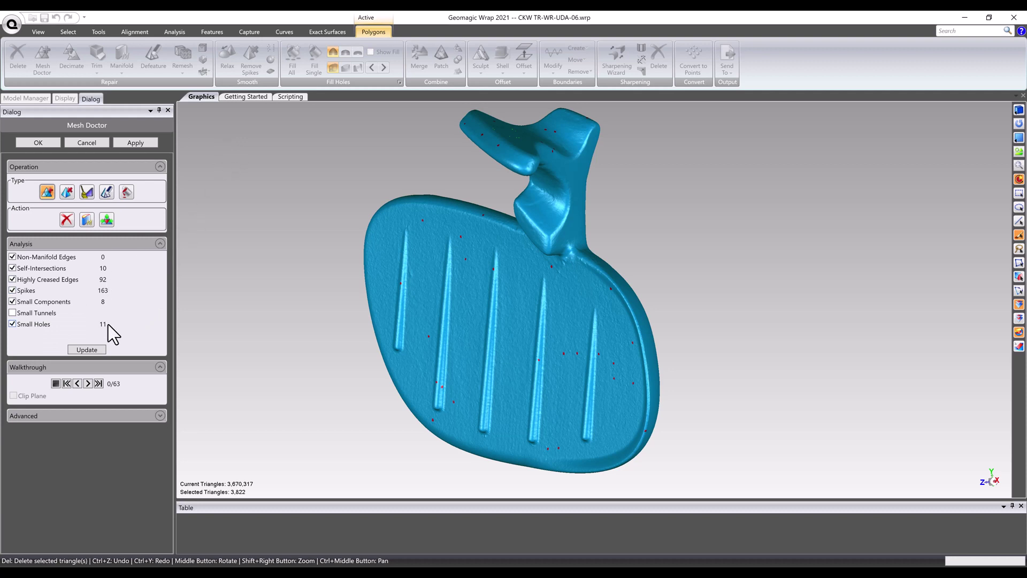
pyautogui.click(130, 143)
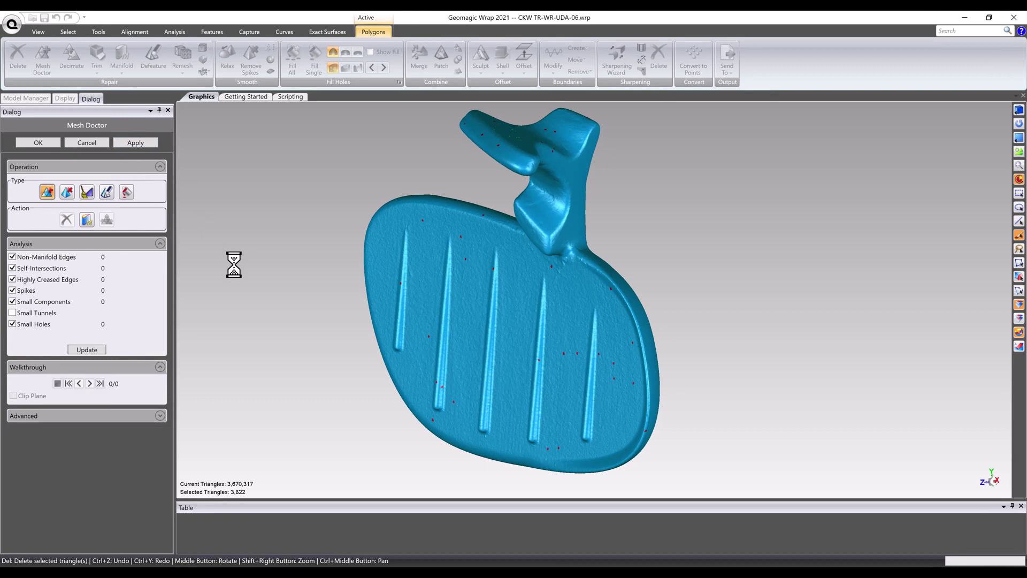
pyautogui.click(55, 143)
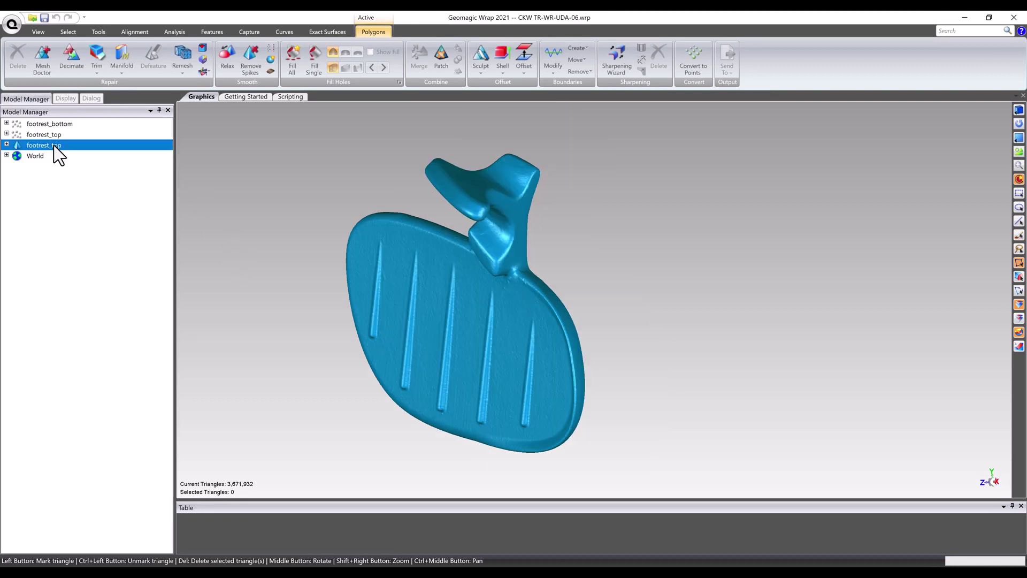
# Turn on Edges display and zoom in to inspect the footrest's triangle wireframe
pyautogui.click(65, 98)
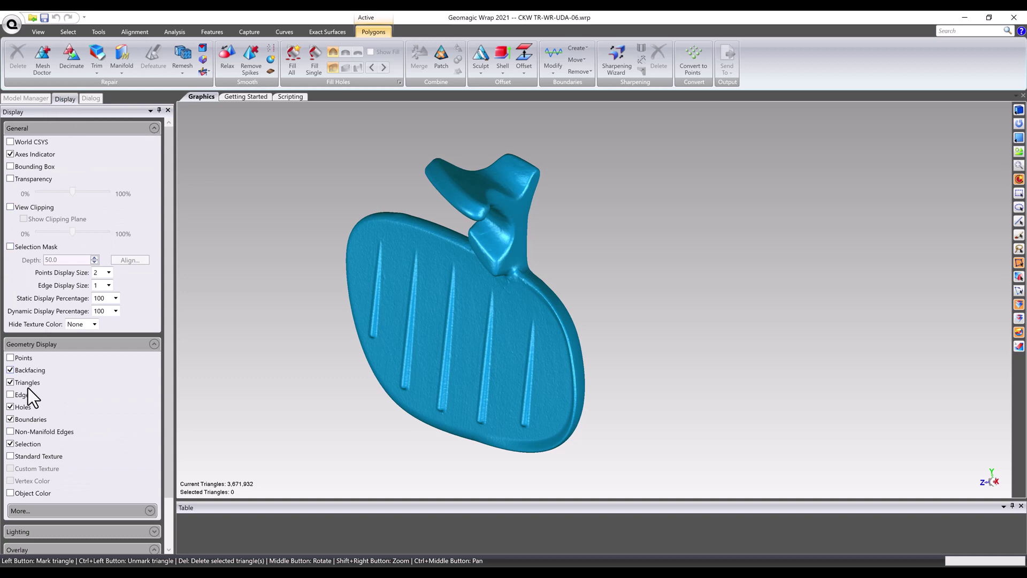
pyautogui.click(12, 394)
pyautogui.scroll(5, 460, 231)
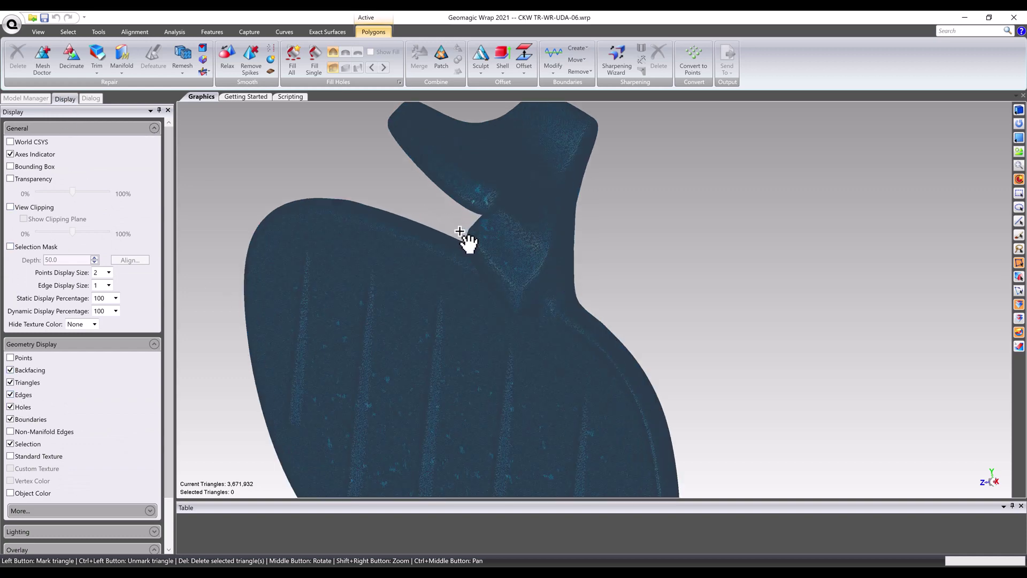
pyautogui.scroll(3, 460, 231)
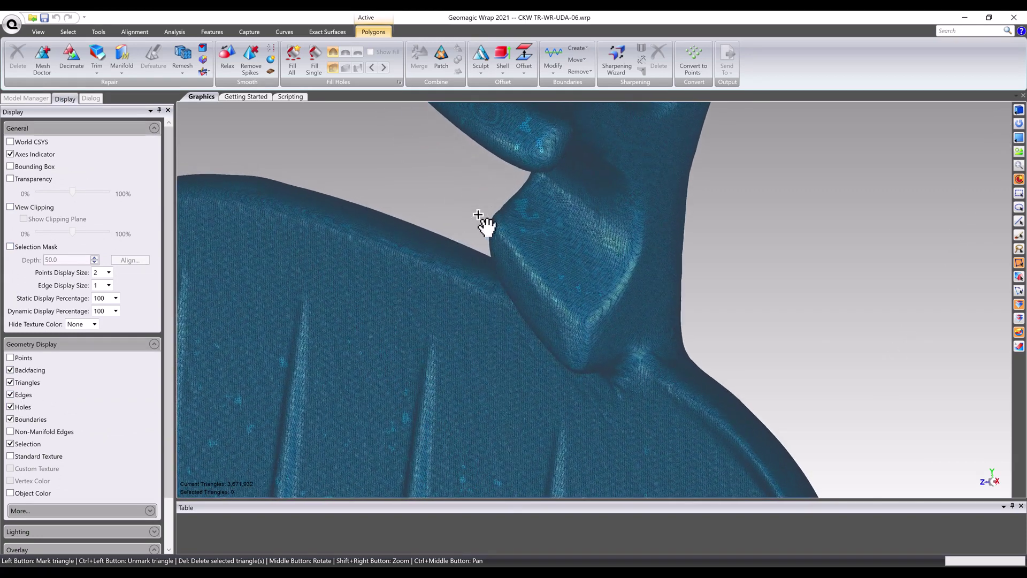
pyautogui.scroll(4, 467, 184)
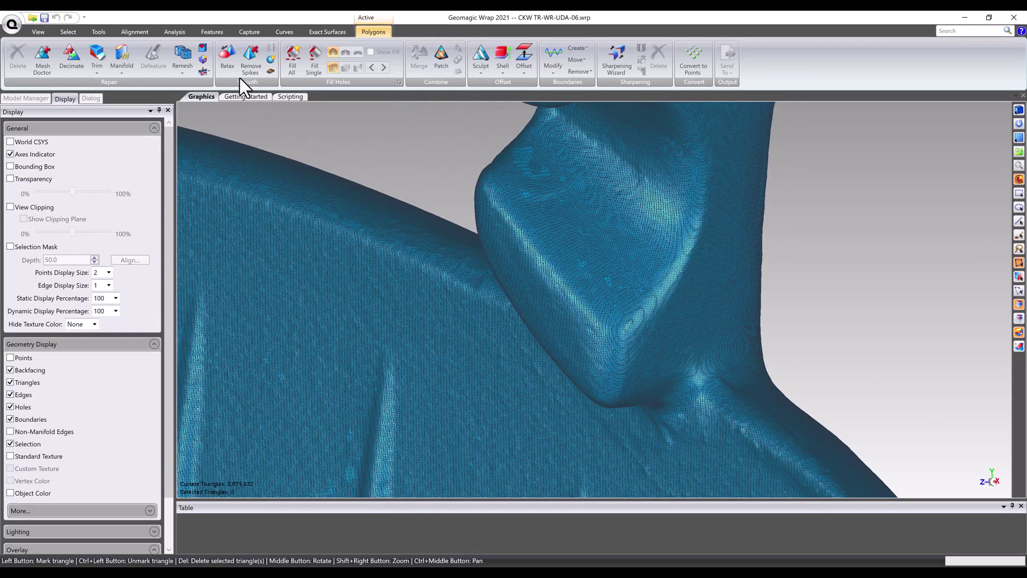
# Apply Relax at near-maximum strength to the footrest mesh and accept it
pyautogui.click(230, 63)
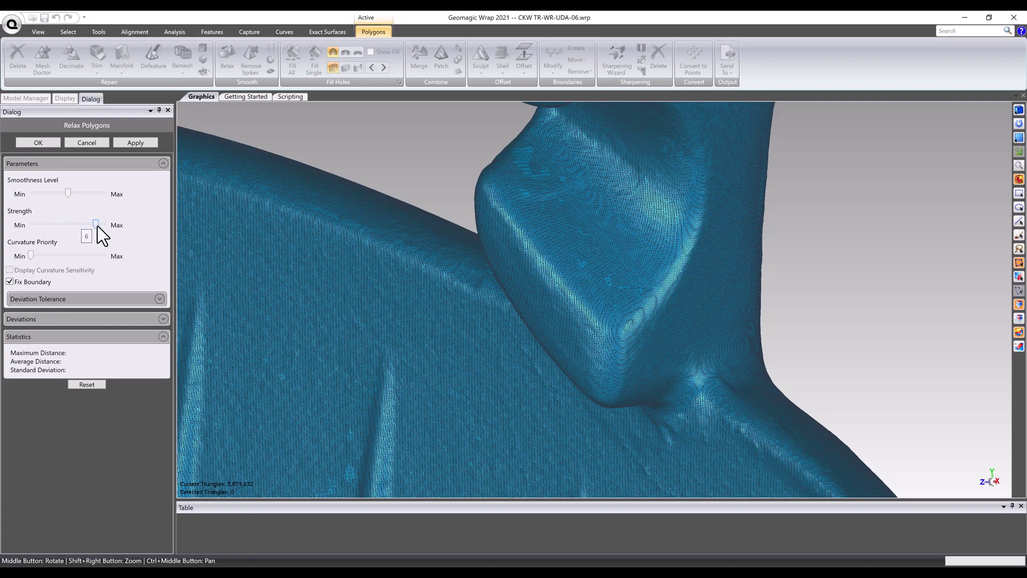
pyautogui.click(137, 142)
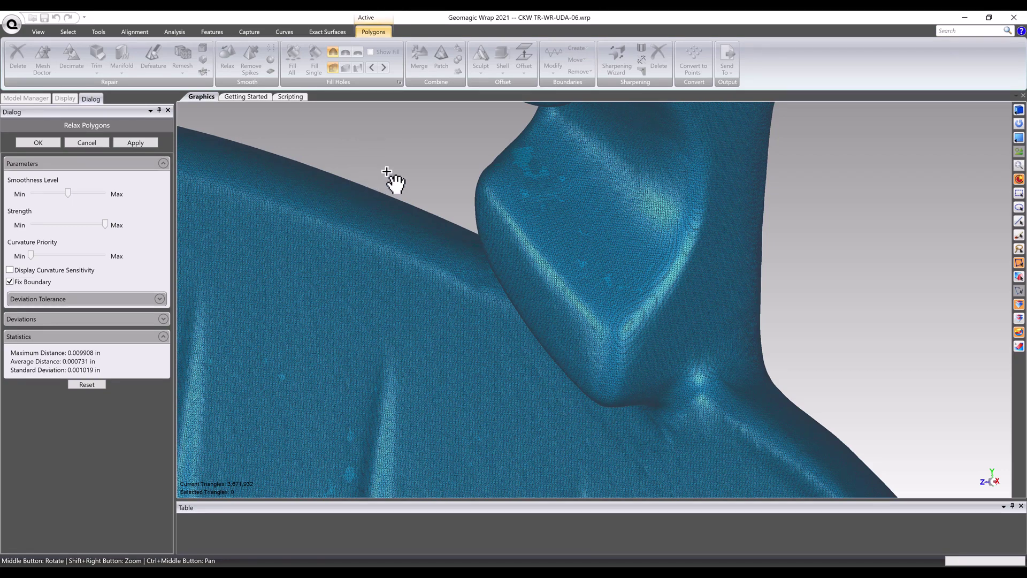
pyautogui.scroll(-2, 403, 191)
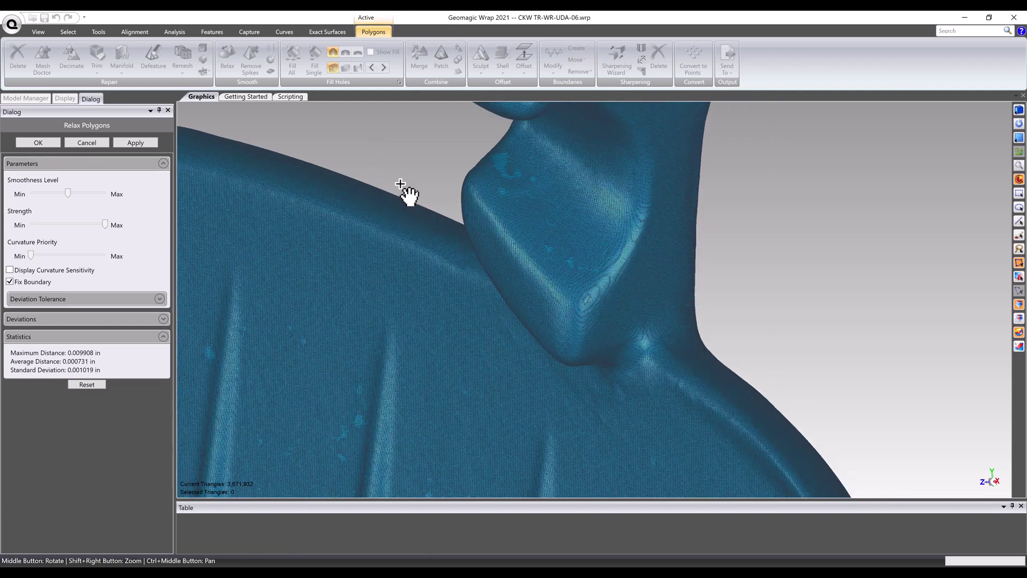
pyautogui.press('Return')
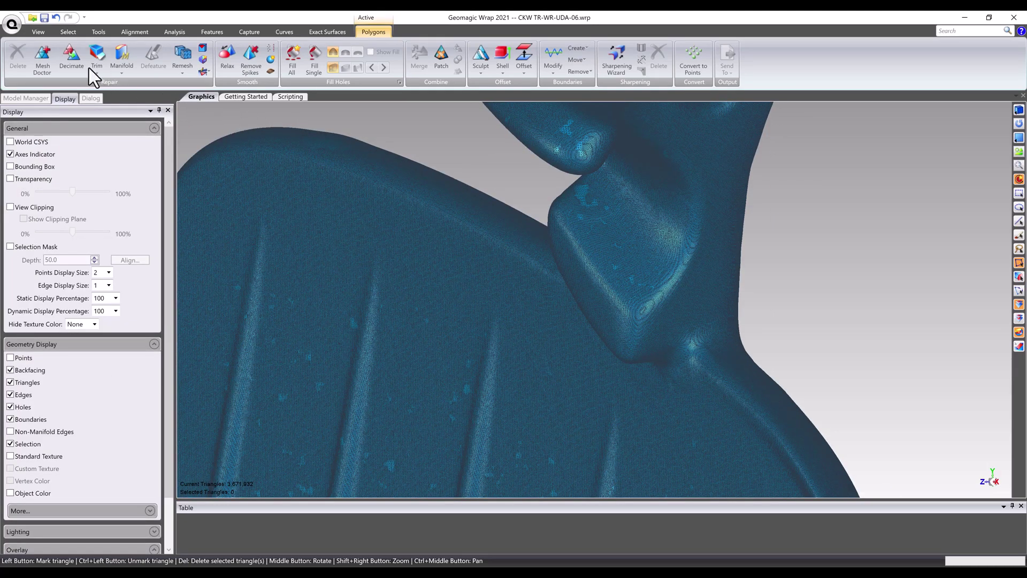
# Decimate the footrest mesh to 5 percent, reducing it to 183,596 triangles
pyautogui.click(70, 62)
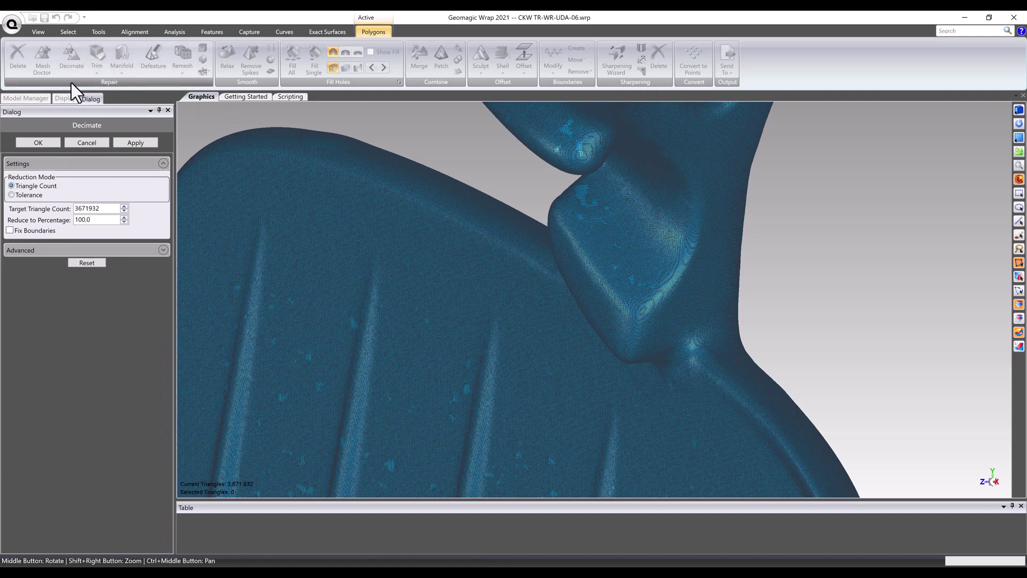
pyautogui.doubleClick(98, 222)
pyautogui.write('5')
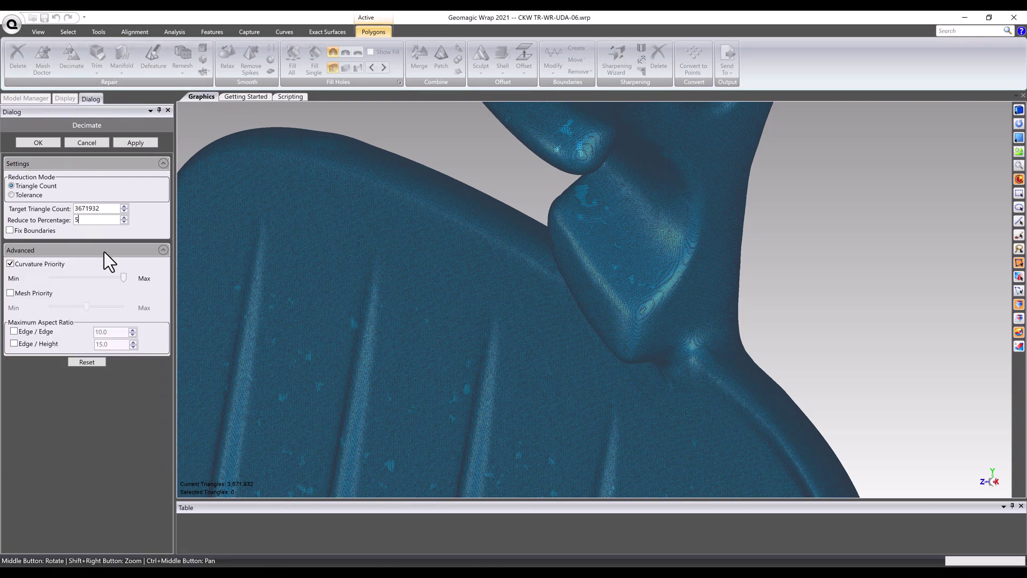
pyautogui.click(123, 141)
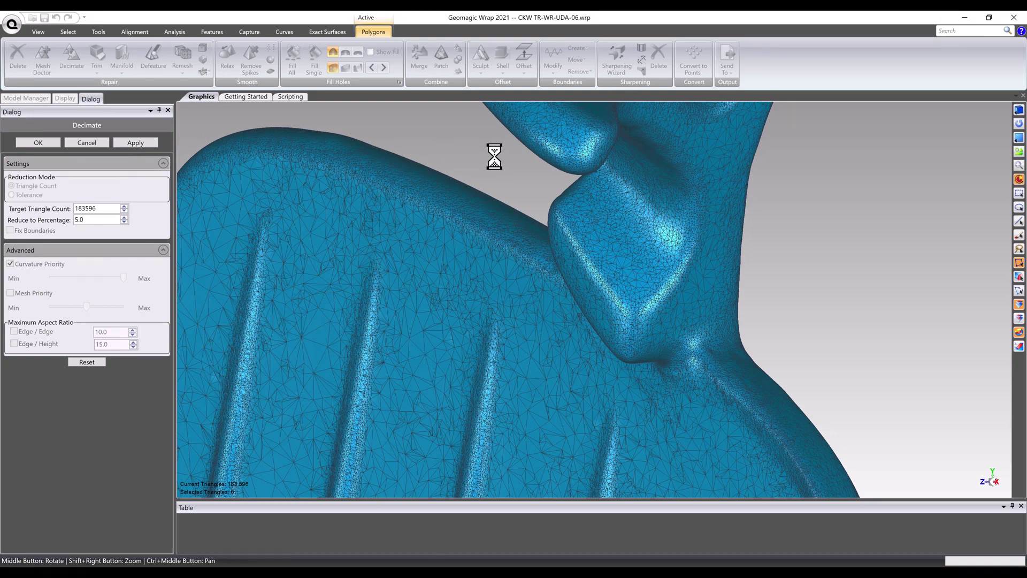
pyautogui.click(38, 142)
pyautogui.scroll(-5, 455, 357)
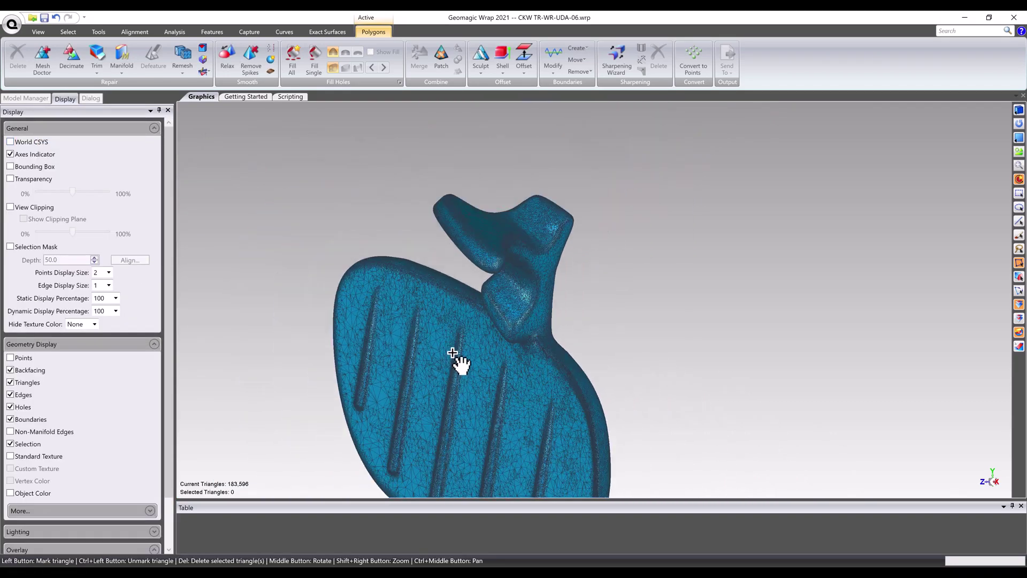
# Turn off Edges display so the decimated footrest appears as a shaded surface
pyautogui.keyDown('ctrl'); pyautogui.moveTo(452, 353); pyautogui.dragTo(493, 271, button='middle'); pyautogui.keyUp('ctrl')
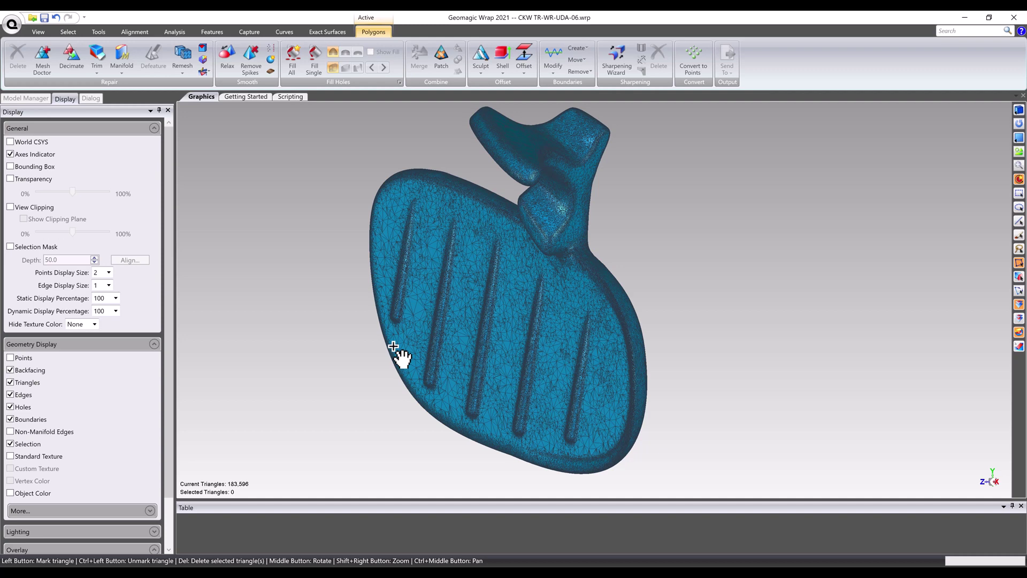
pyautogui.click(12, 395)
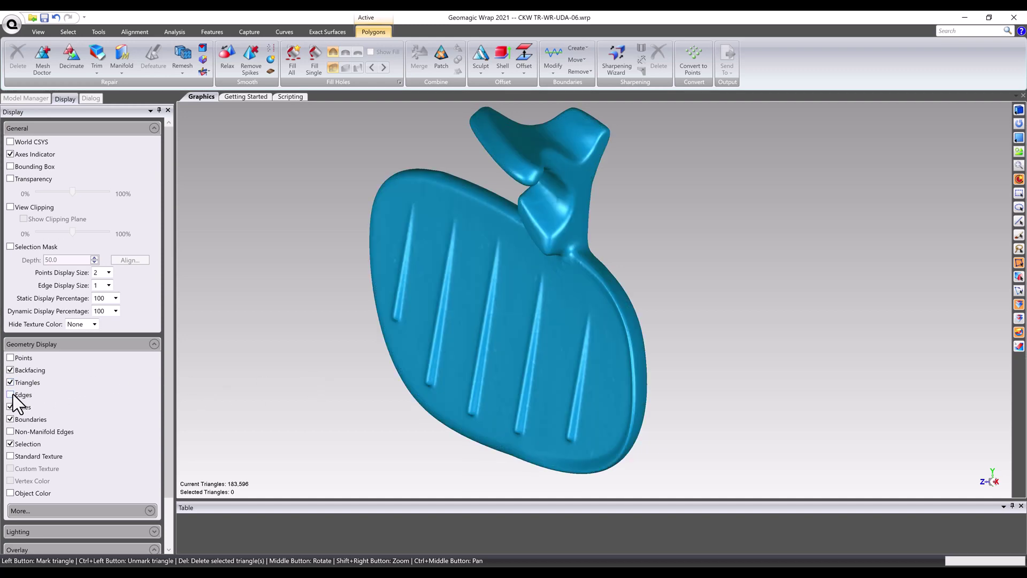